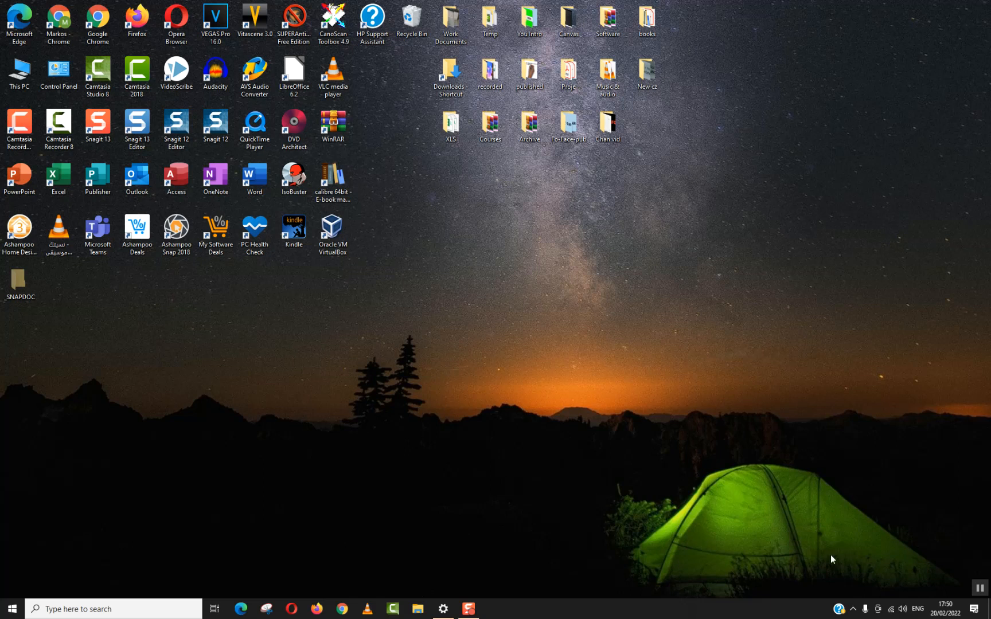
Step: Open the network settings for EZ-2.4G and examine the IPv4 and IPv6 DNS server entries in its properties
right_click(891, 609)
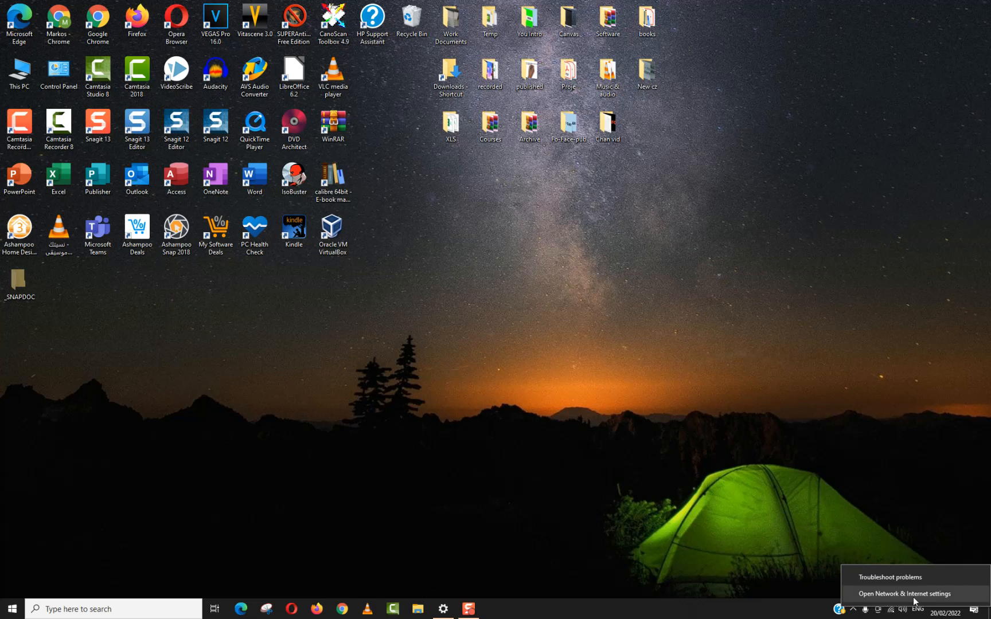
click(326, 431)
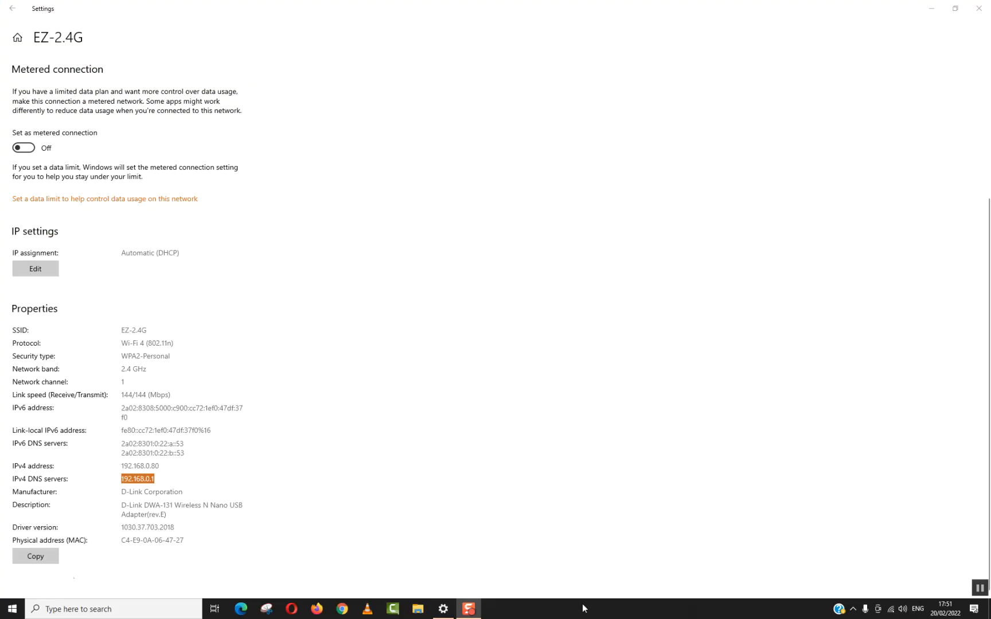
click(55, 485)
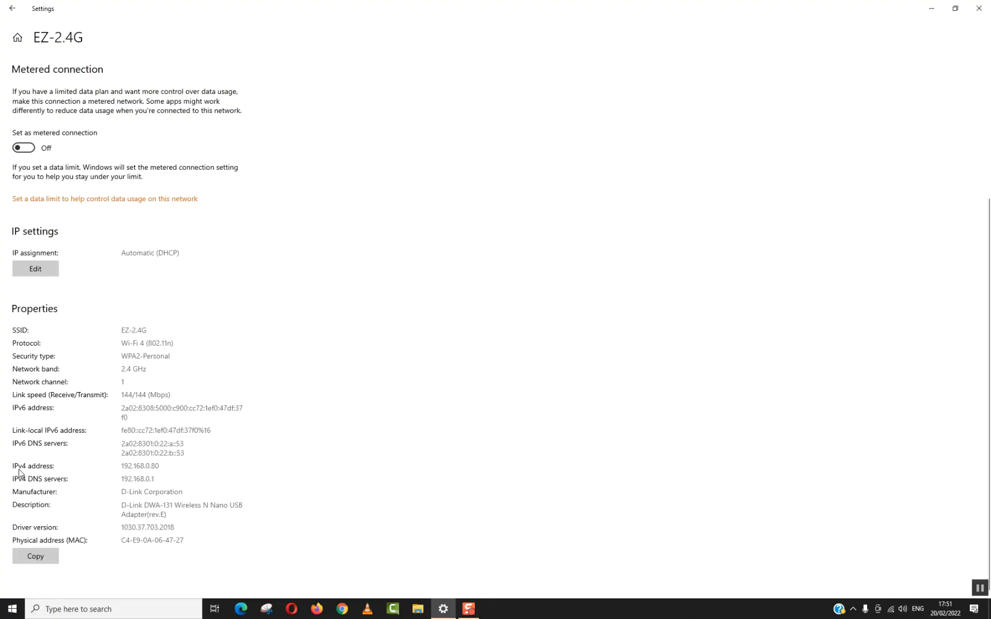
drag(124, 466, 82, 444)
click(149, 463)
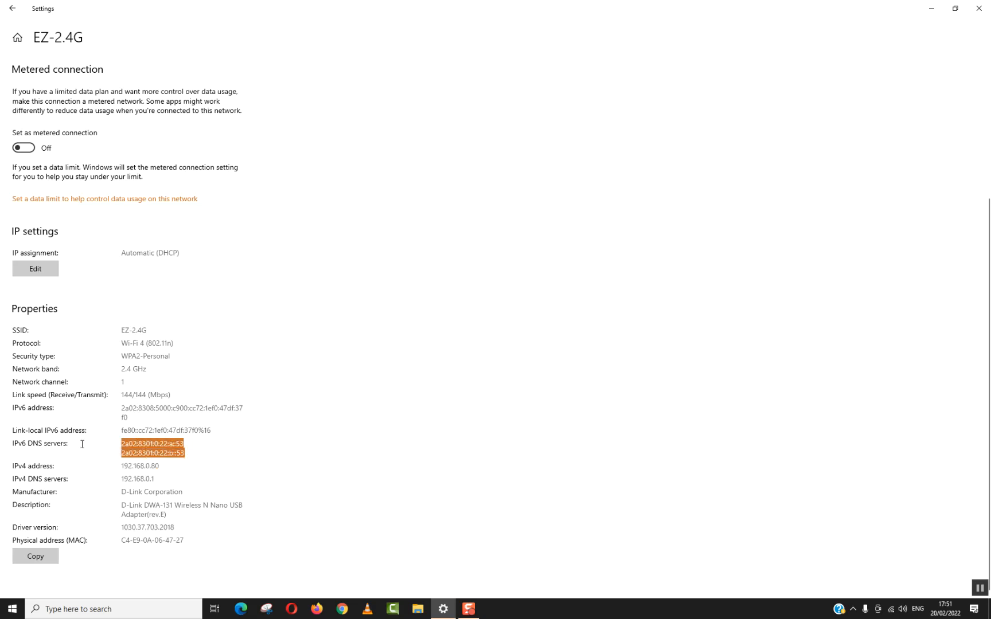
click(16, 447)
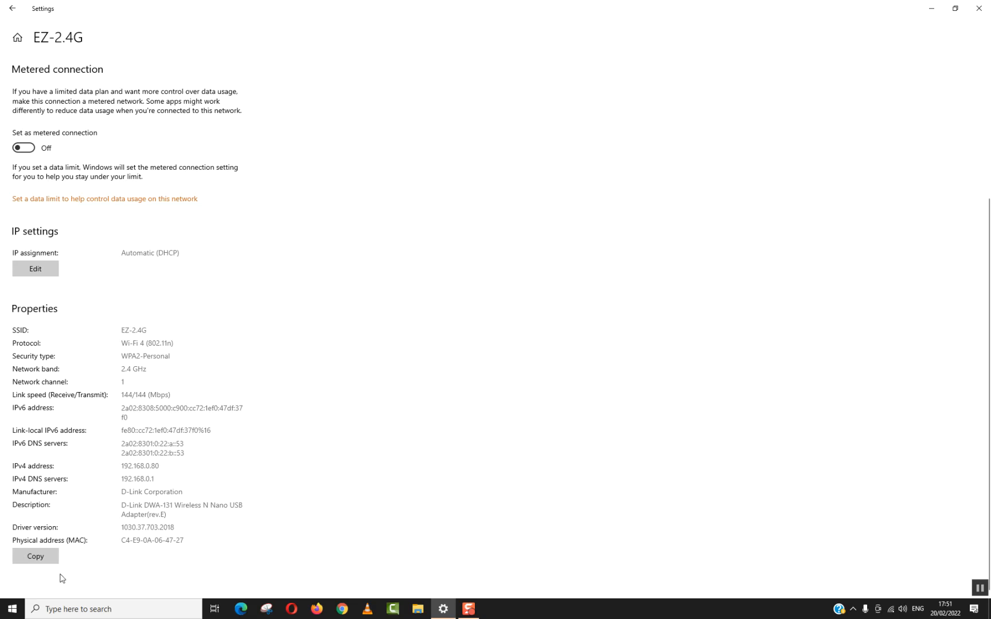
Step: Search Windows for "control panel", open Control Panel in Category view, and go to the Network and Sharing Center
click(74, 609)
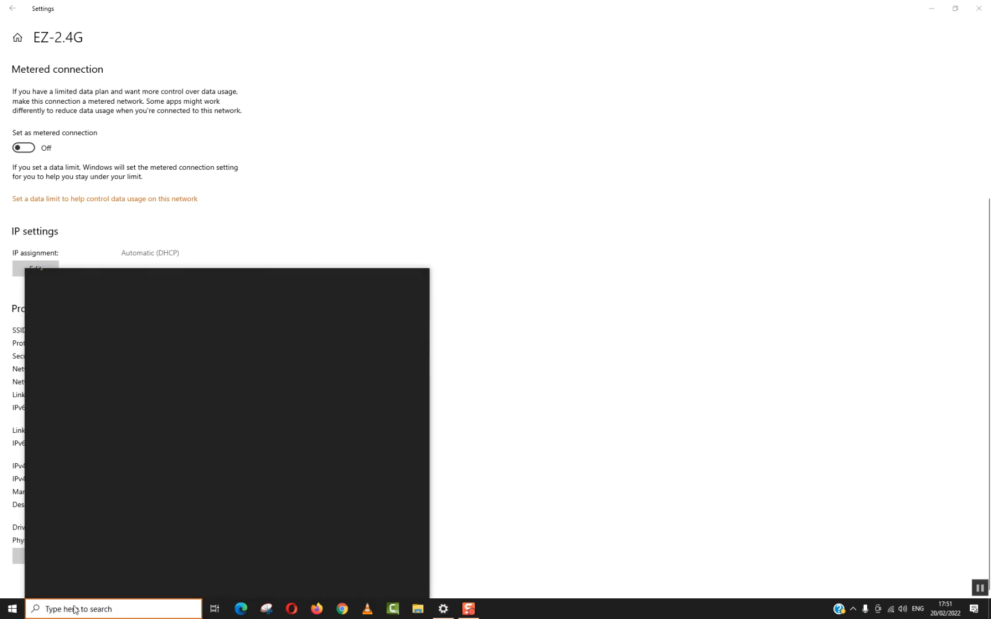
text(control panel)
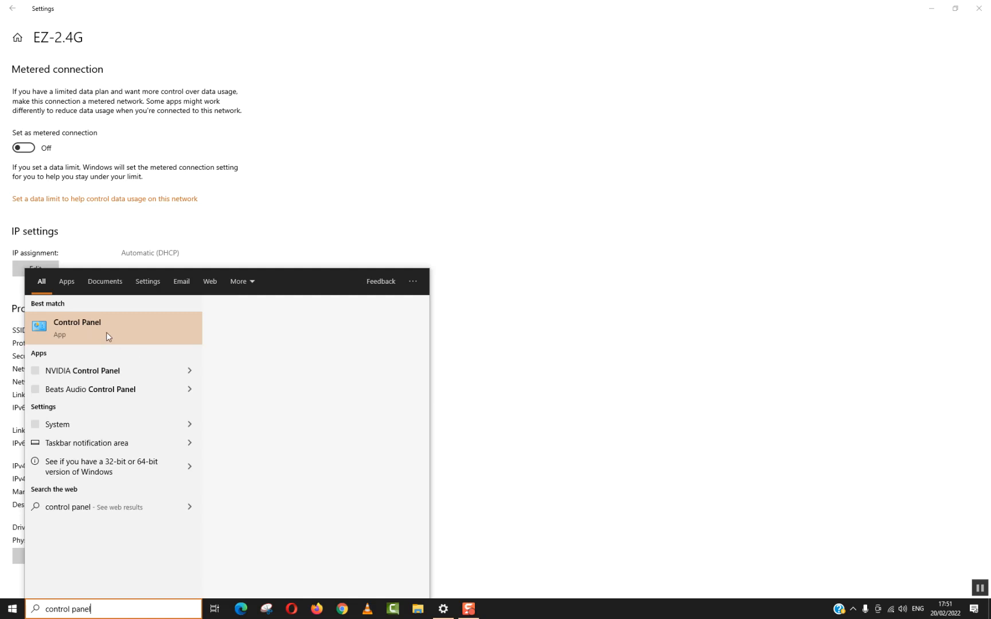
key(Return)
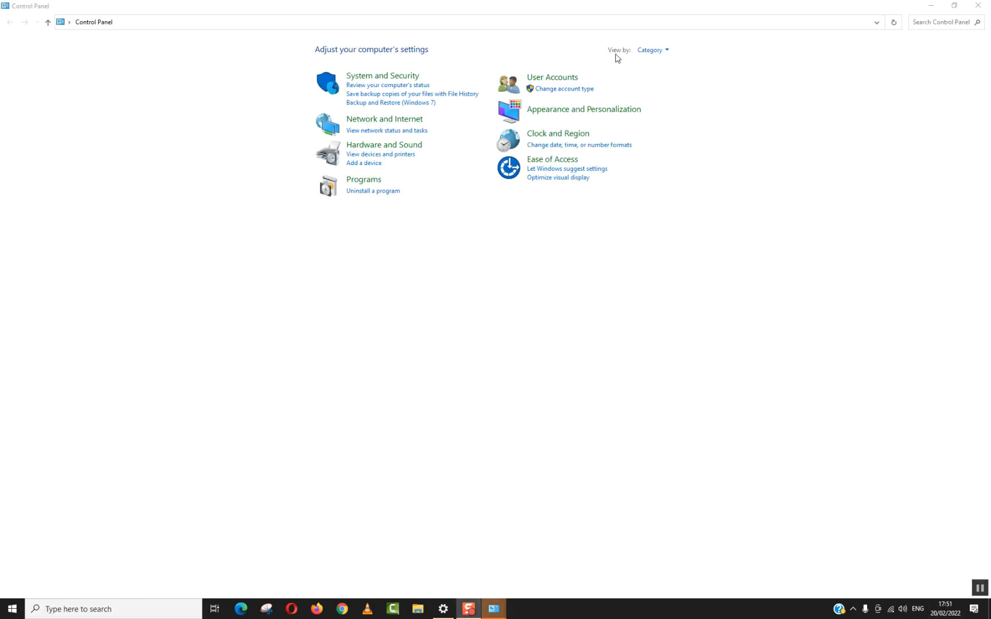
click(649, 51)
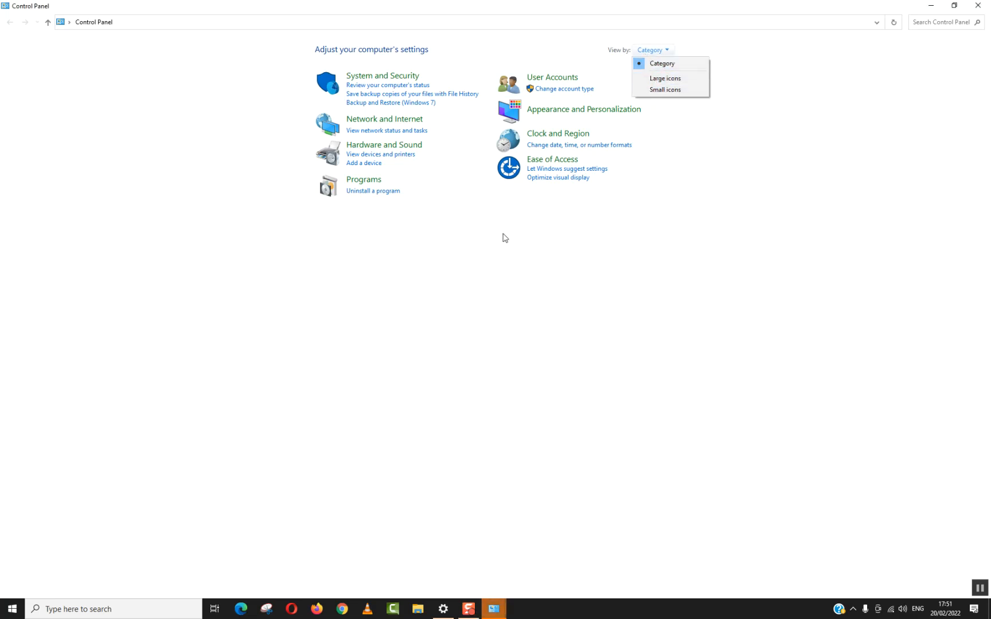
click(426, 235)
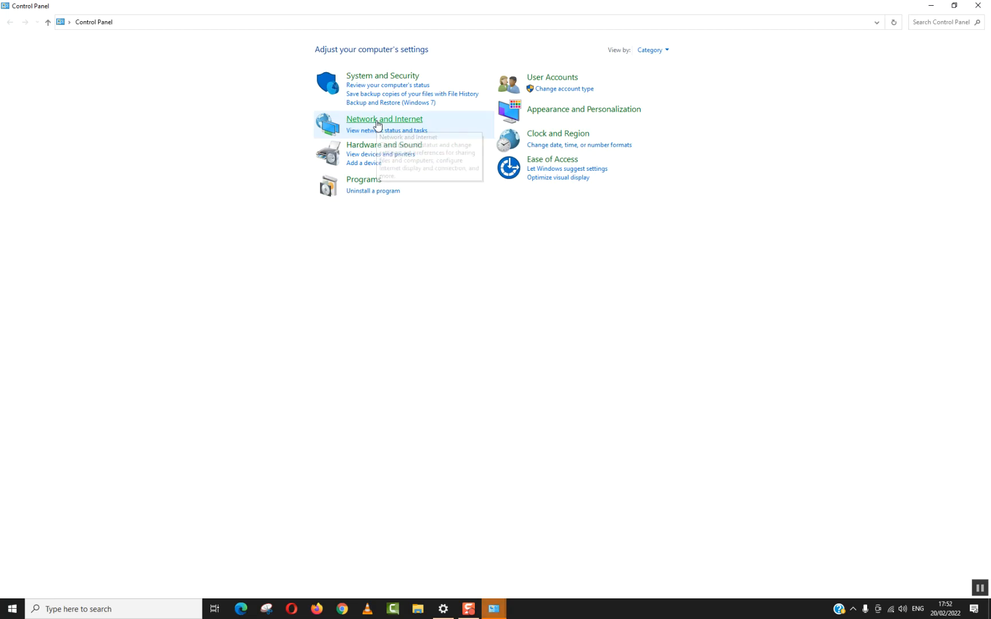
click(377, 122)
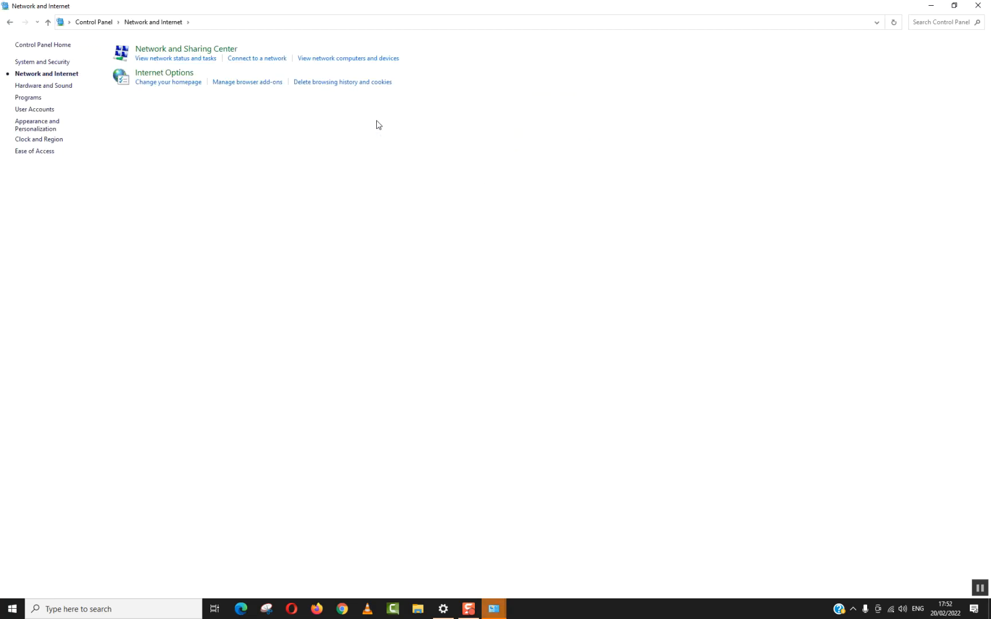
click(155, 59)
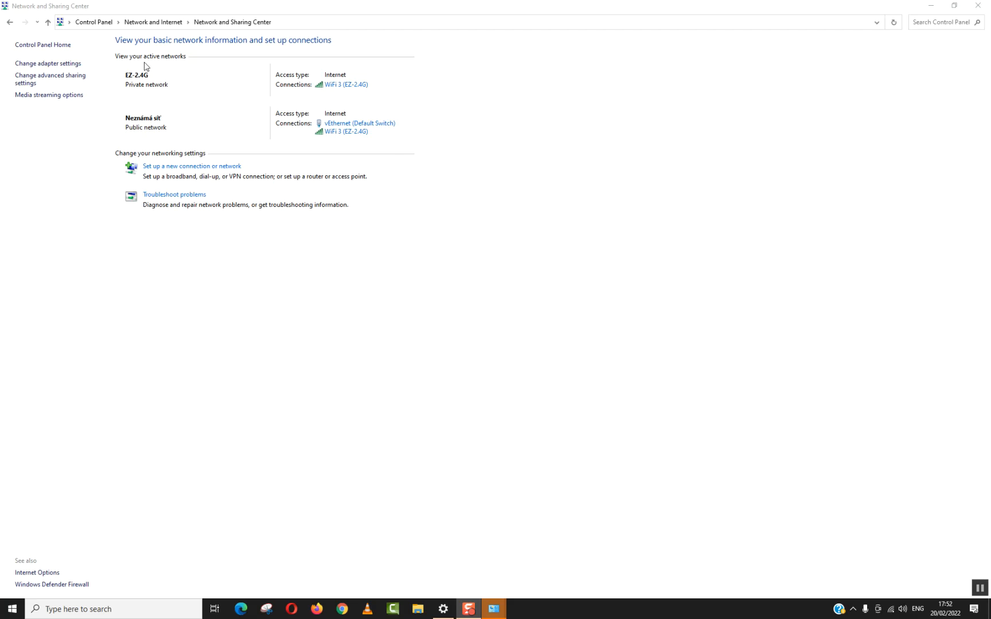
Step: Open the WiFi 3 (EZ-2.4G) connection's status and its properties, placing the two dialogs side by side
click(336, 87)
click(336, 88)
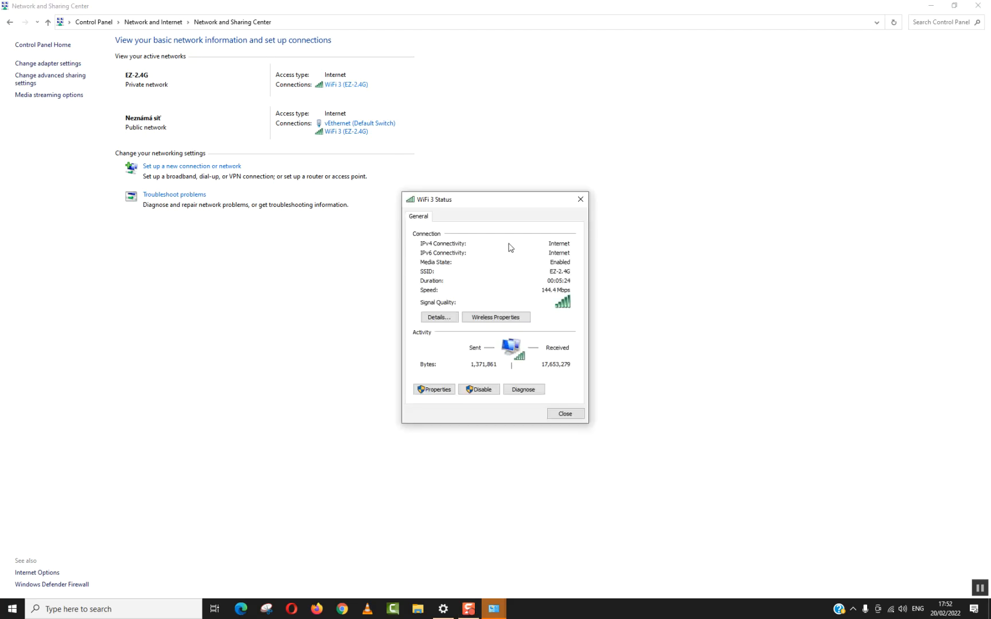
click(442, 395)
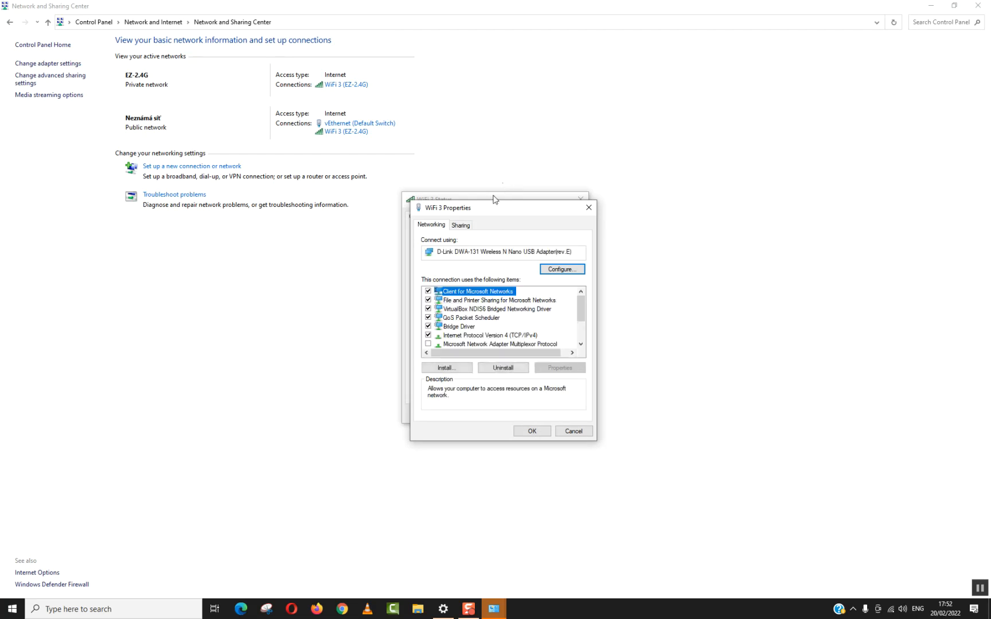
drag(502, 211, 696, 194)
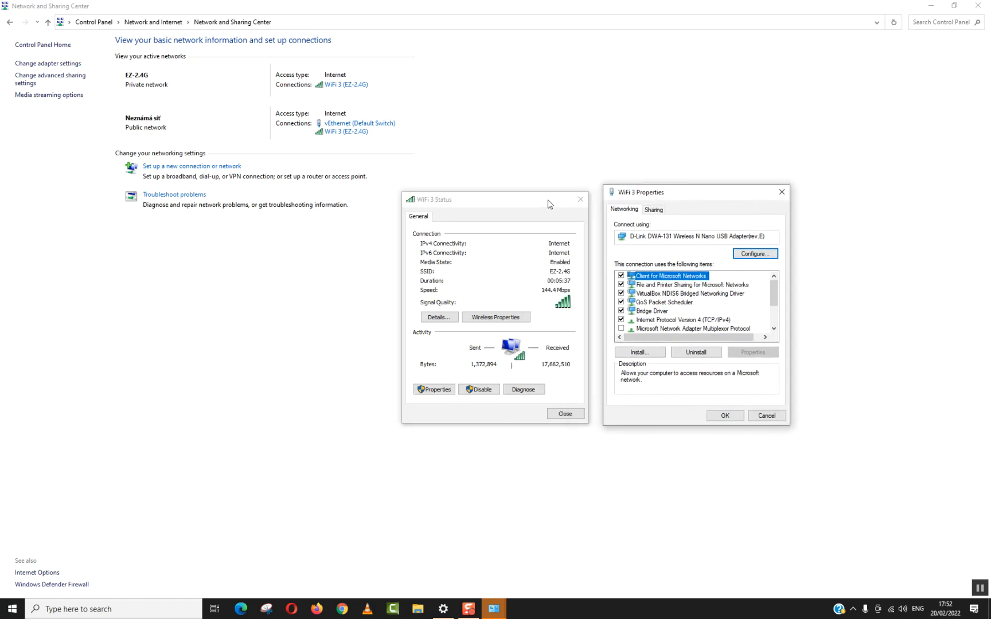
Step: Bring the WiFi 3 Status and WiFi 3 Properties dialogs back to the front over Control Panel
click(485, 197)
click(675, 183)
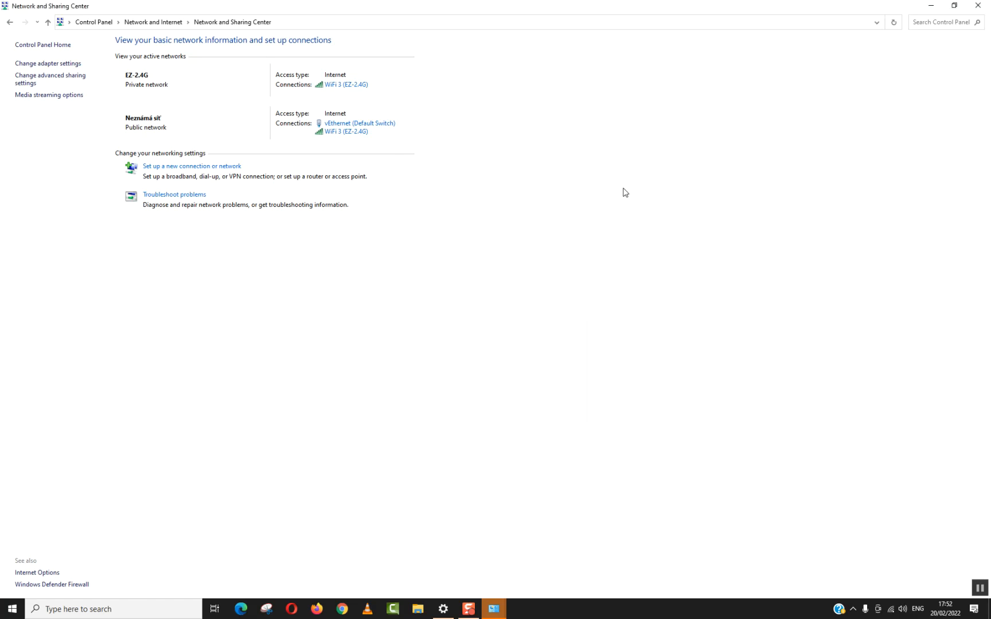
click(498, 608)
click(526, 573)
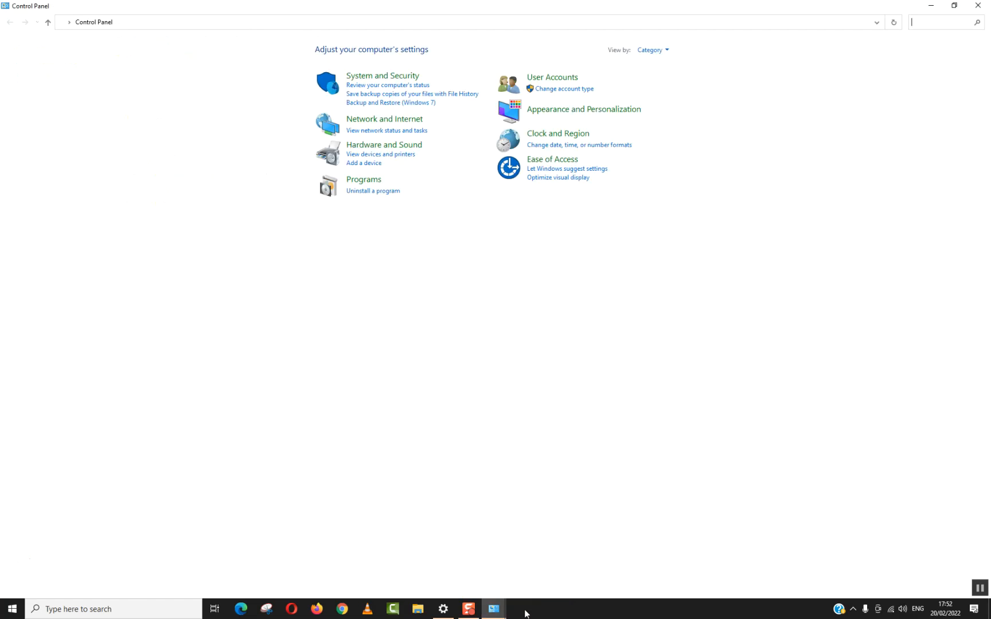
mouse_move(494, 609)
click(603, 582)
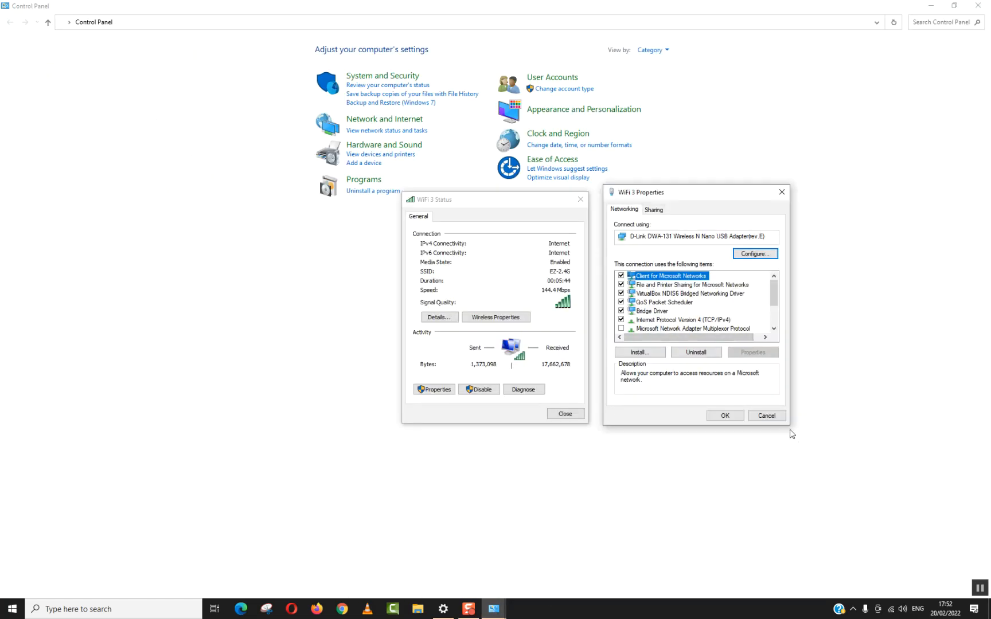
Step: Locate the IPv4 and IPv6 items of the WiFi 3 connection and open the Internet Protocol Version 4 (TCP/IPv4) properties
click(669, 322)
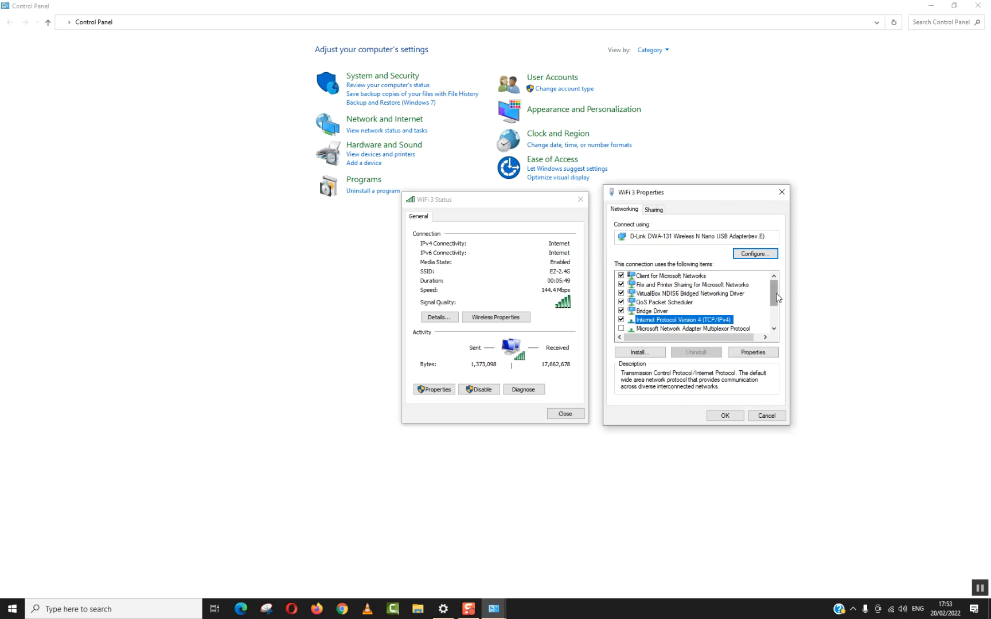
drag(778, 297, 778, 310)
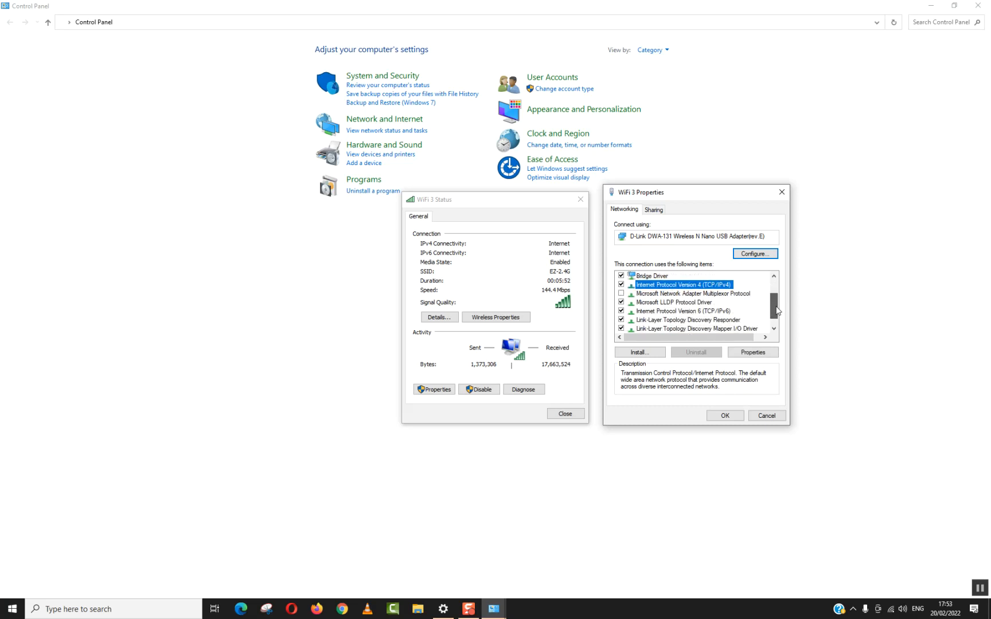
click(655, 319)
click(642, 312)
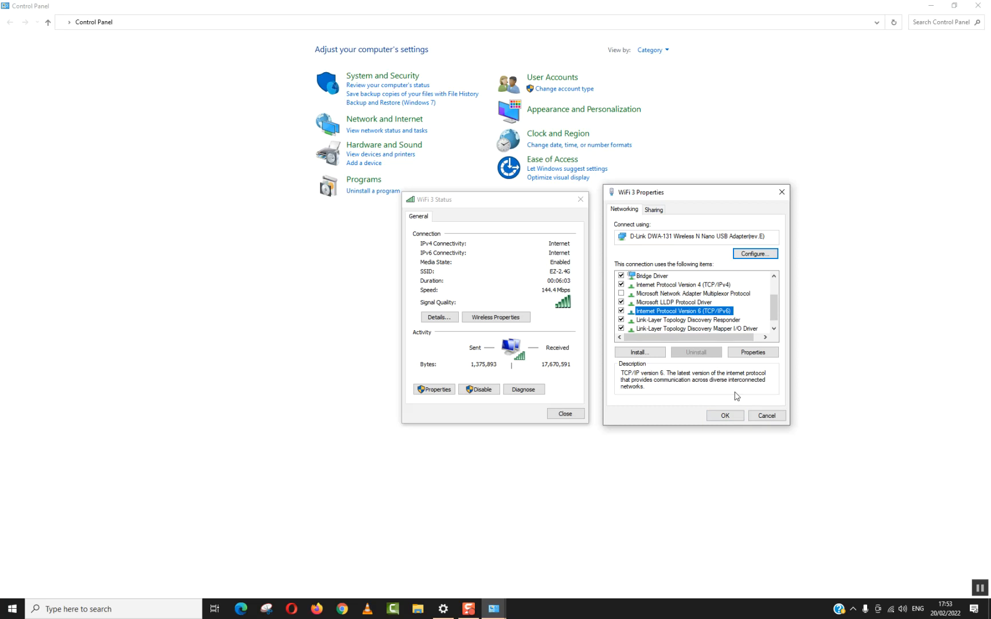
click(689, 285)
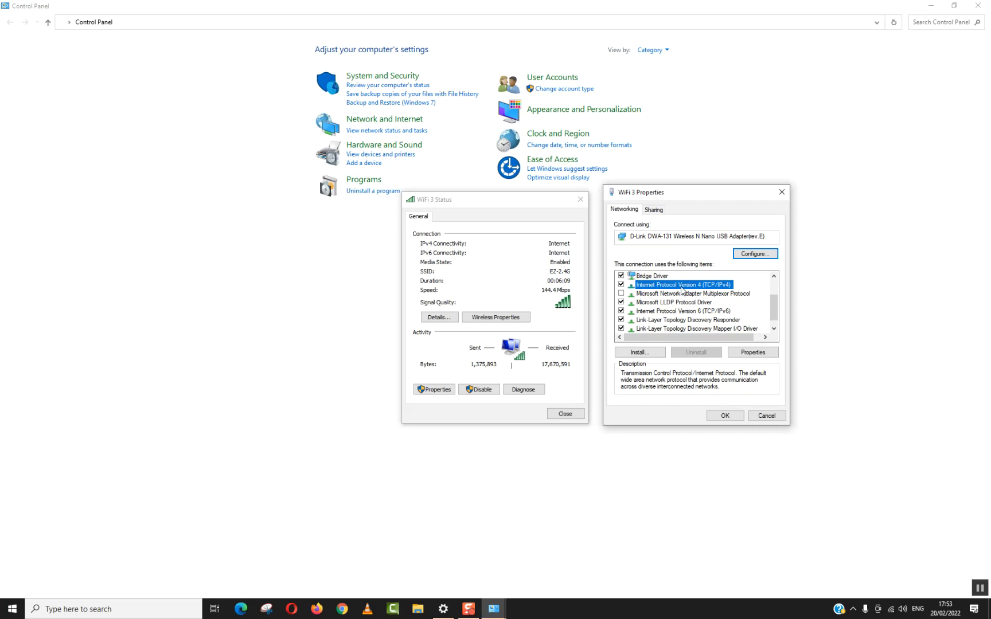
double_click(681, 286)
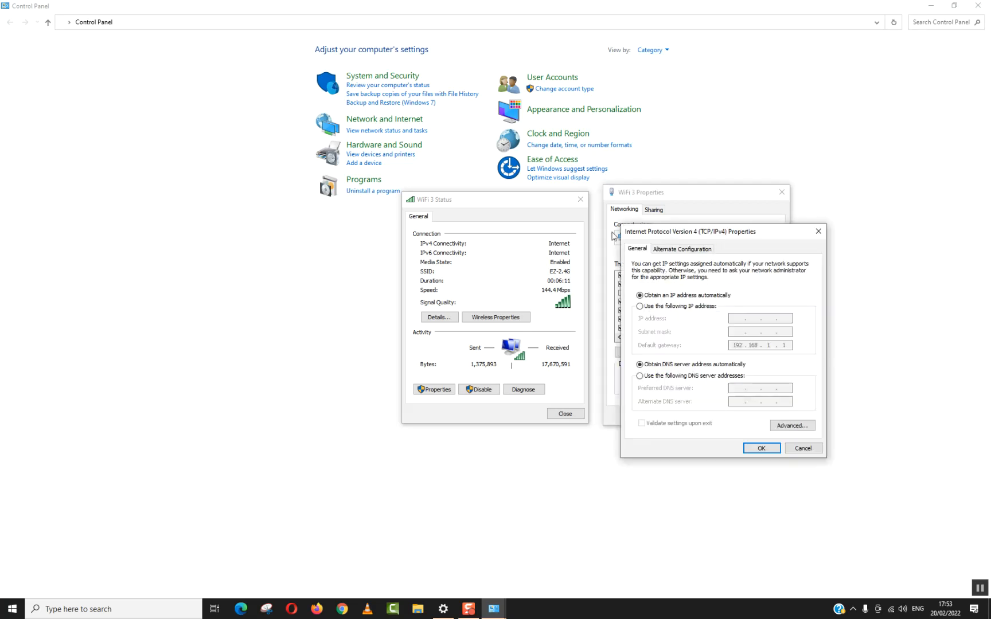
drag(612, 235, 185, 212)
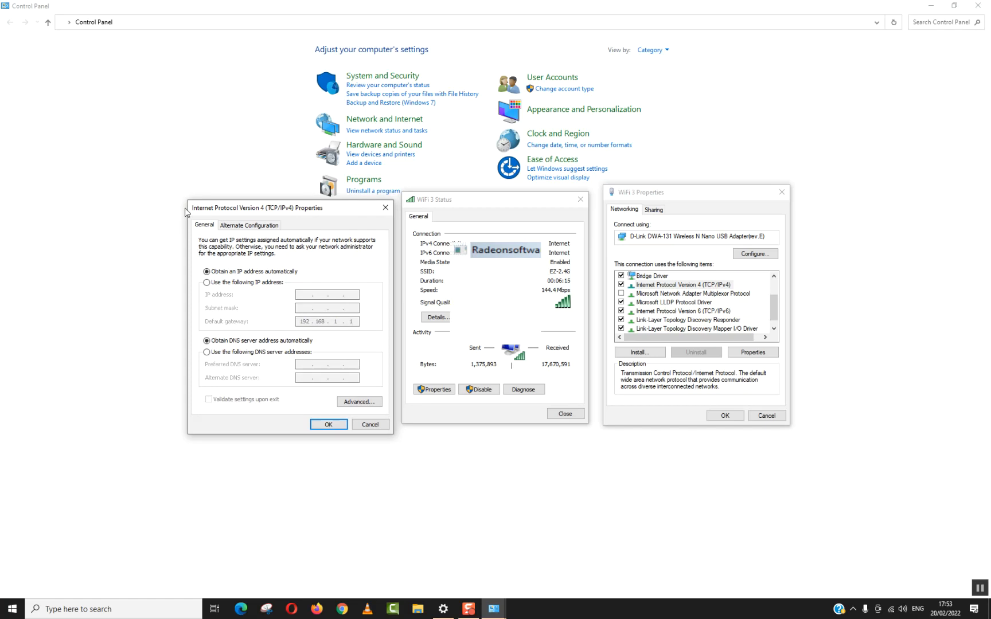
Step: Set IPv4 to obtain both the IP address and the DNS server address automatically, and apply the settings
click(216, 285)
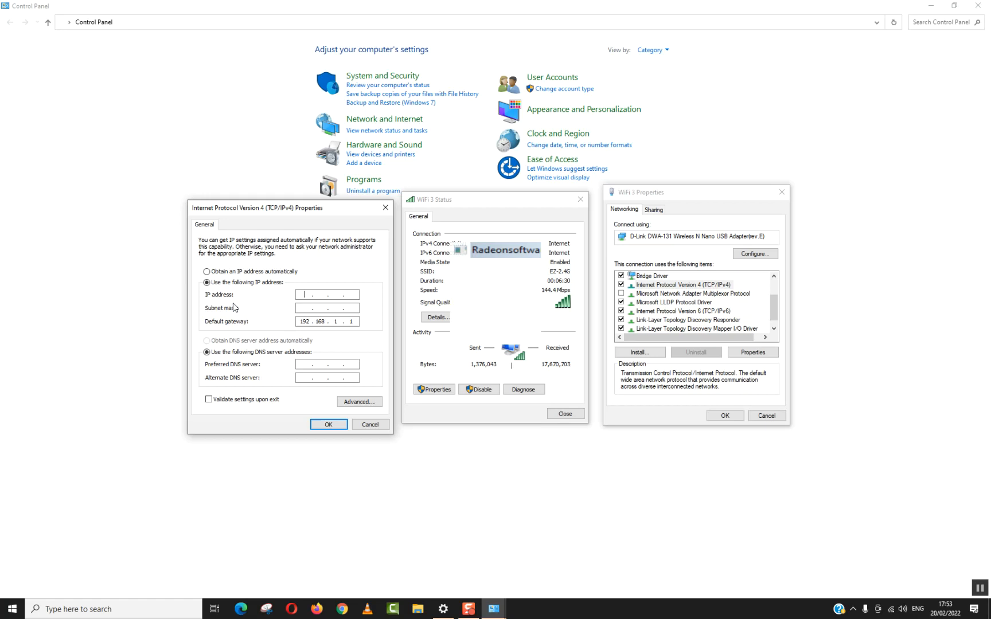
click(228, 272)
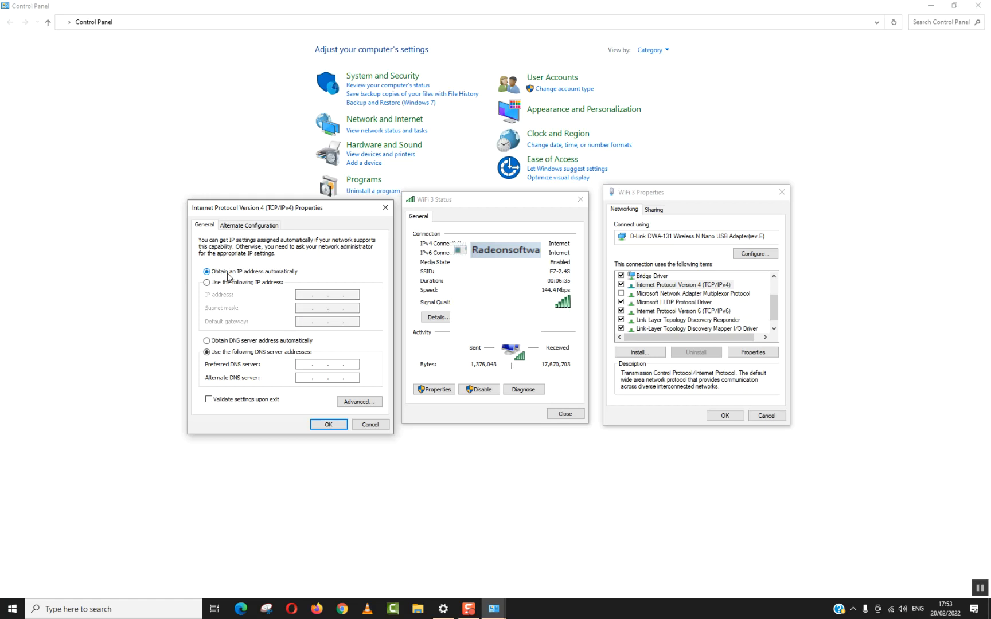
click(226, 343)
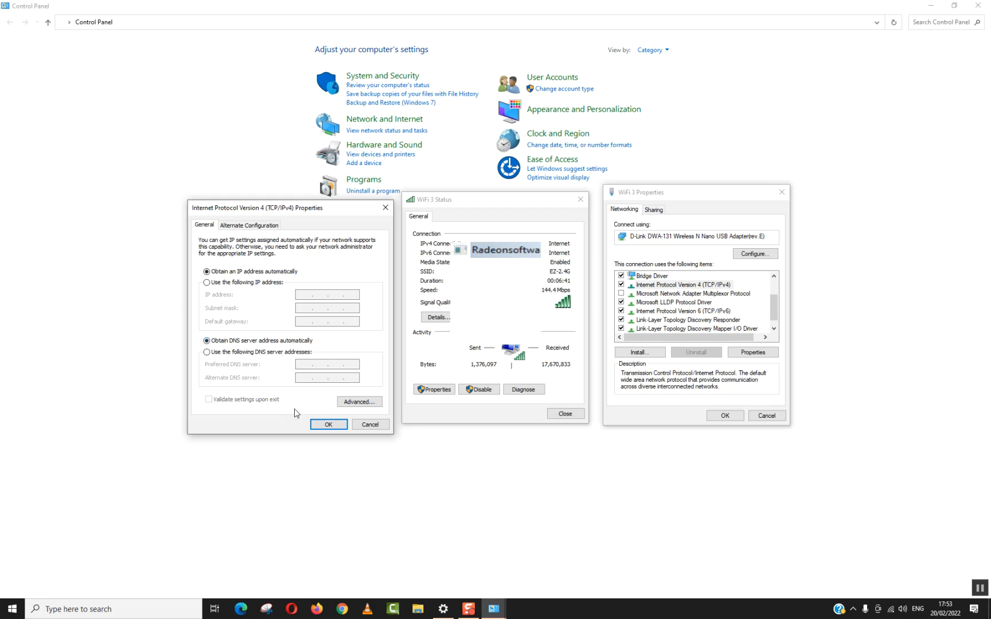
click(322, 425)
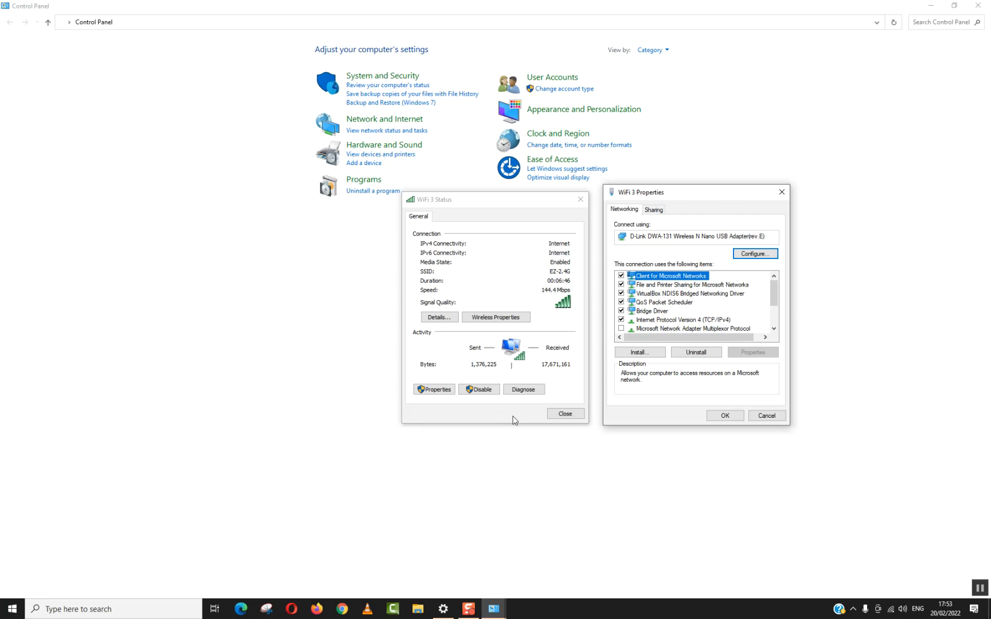
Step: Set Internet Protocol Version 6 (TCP/IPv6) to obtain its address and DNS server address automatically, and apply the settings
scroll(778, 299, down, 2)
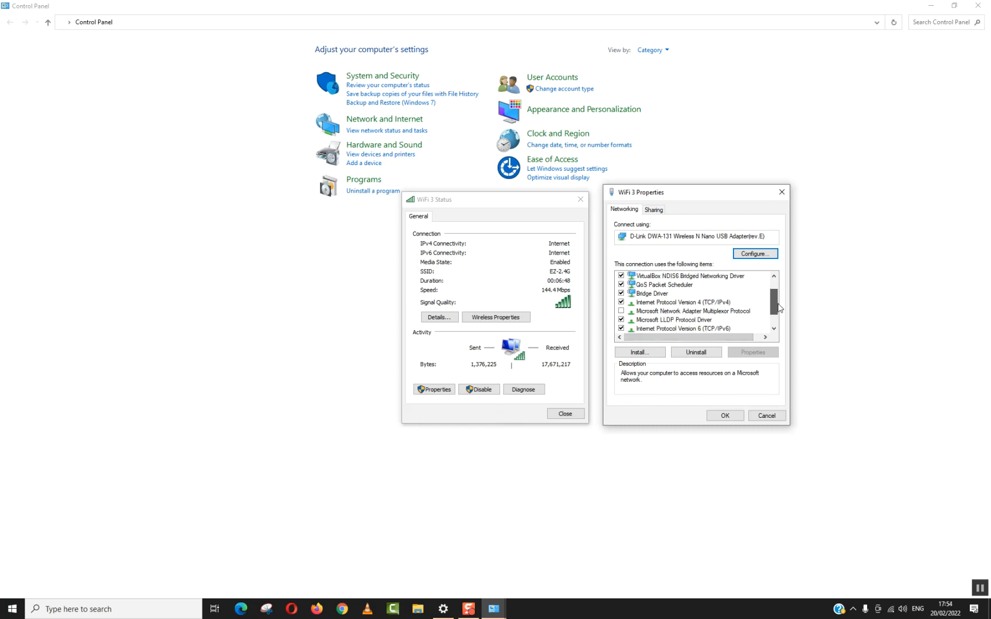
double_click(713, 312)
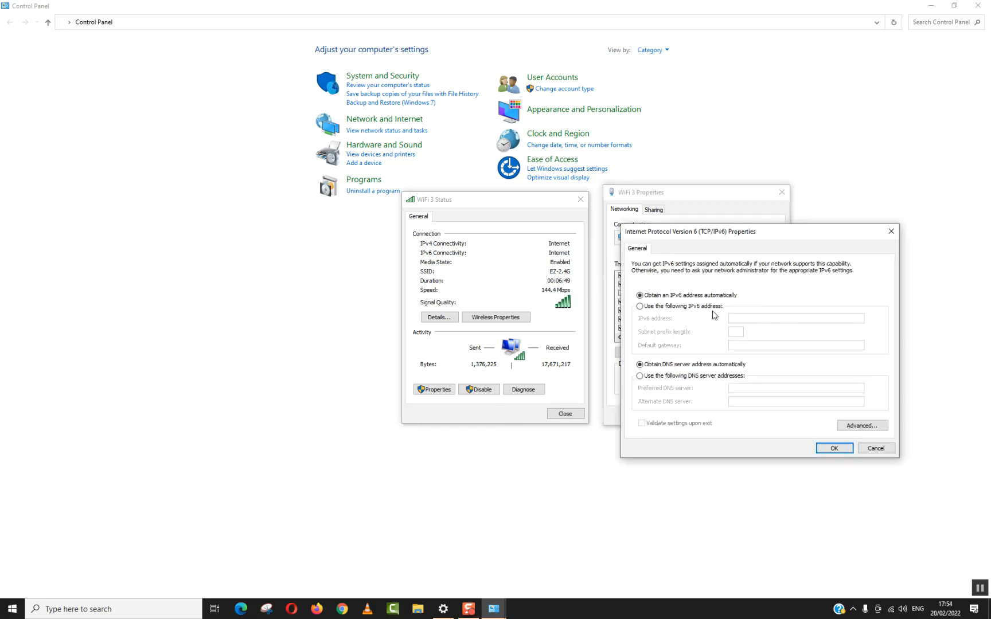
drag(672, 231, 438, 240)
click(406, 301)
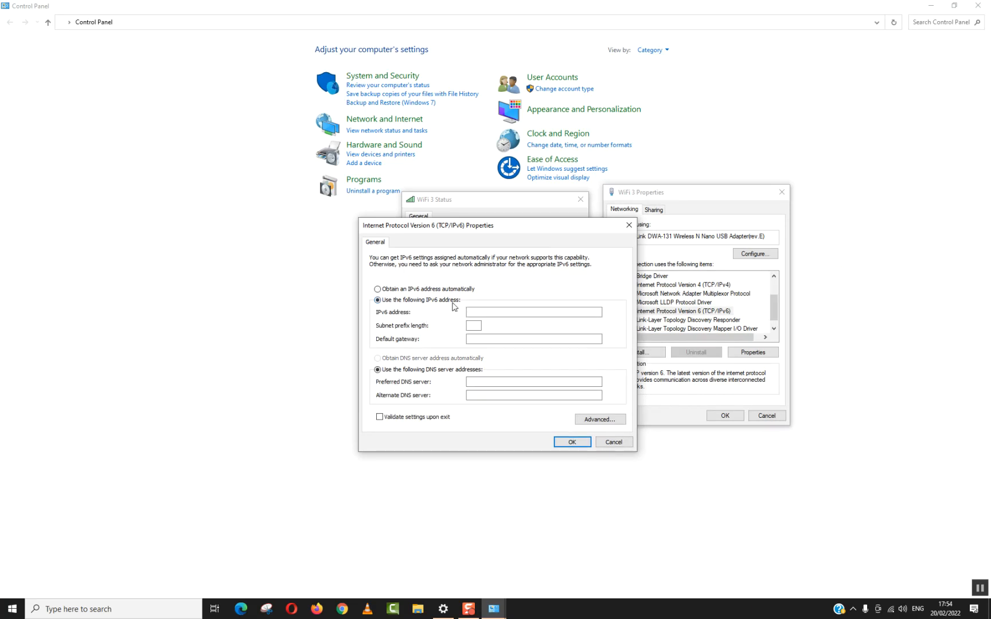
click(404, 290)
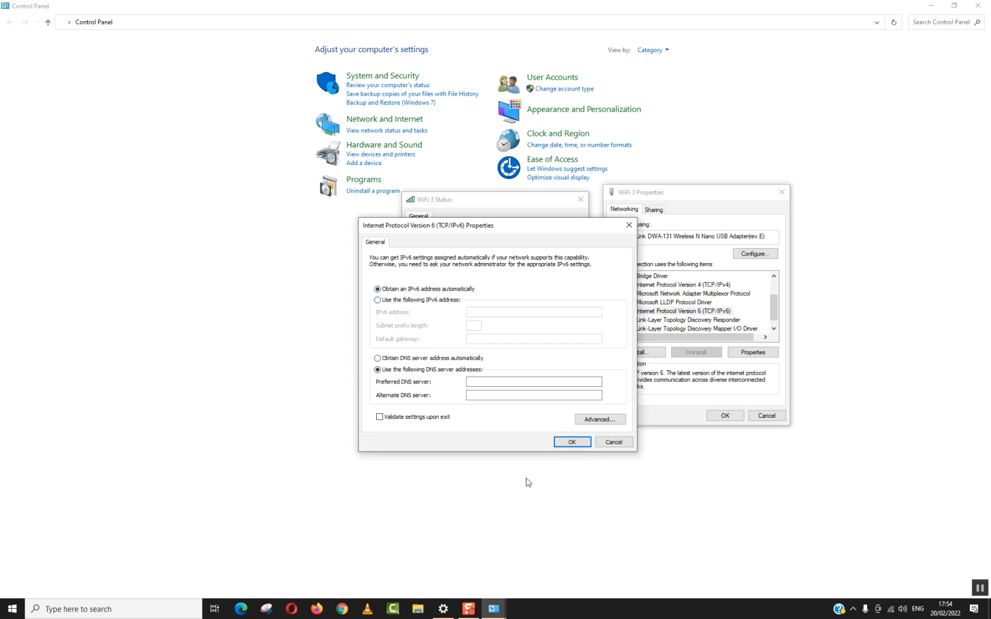
click(404, 418)
click(419, 359)
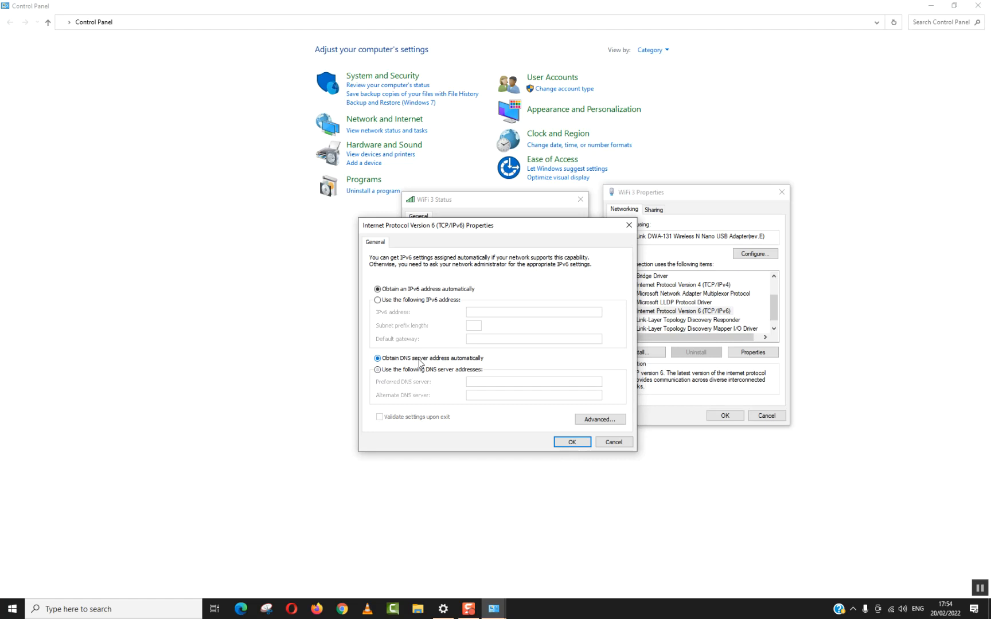
click(572, 442)
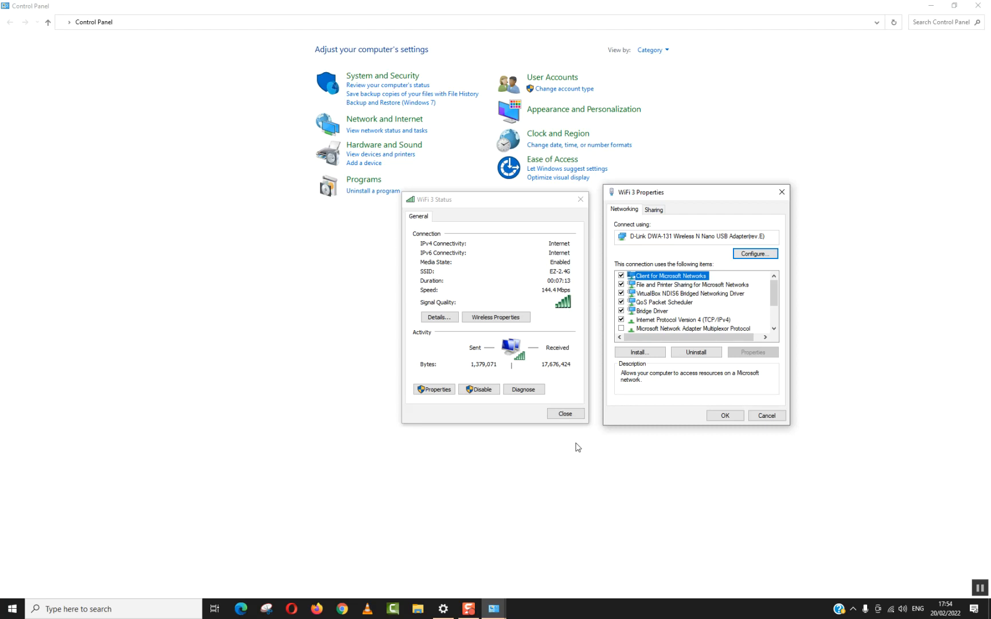
Step: Bring up the EZ-2.4G network page in Settings and place it, enlarged to show all its properties, beside the WiFi 3 dialogs
click(443, 609)
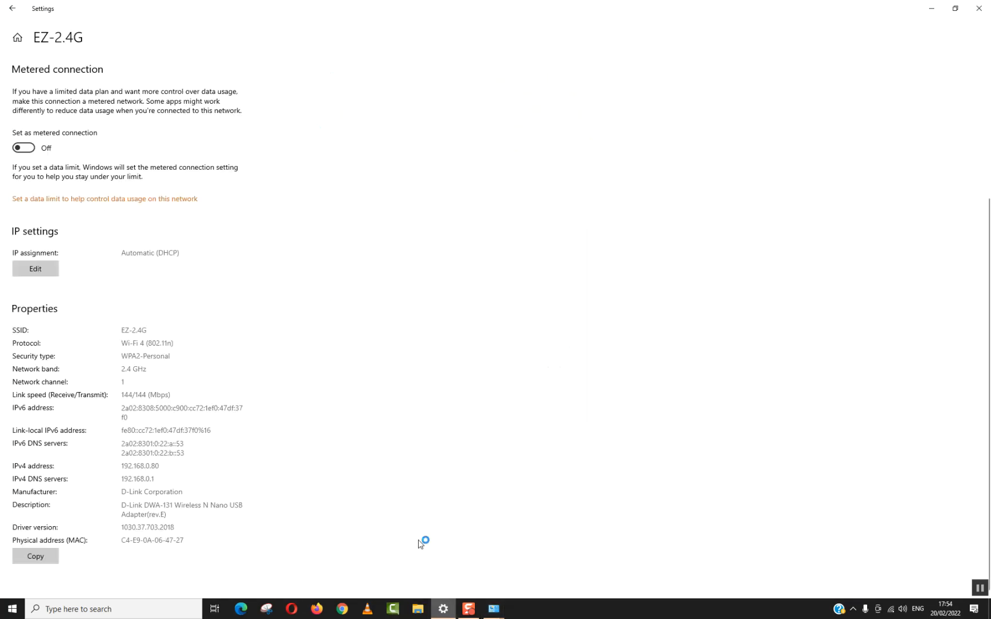
drag(645, 6, 212, 20)
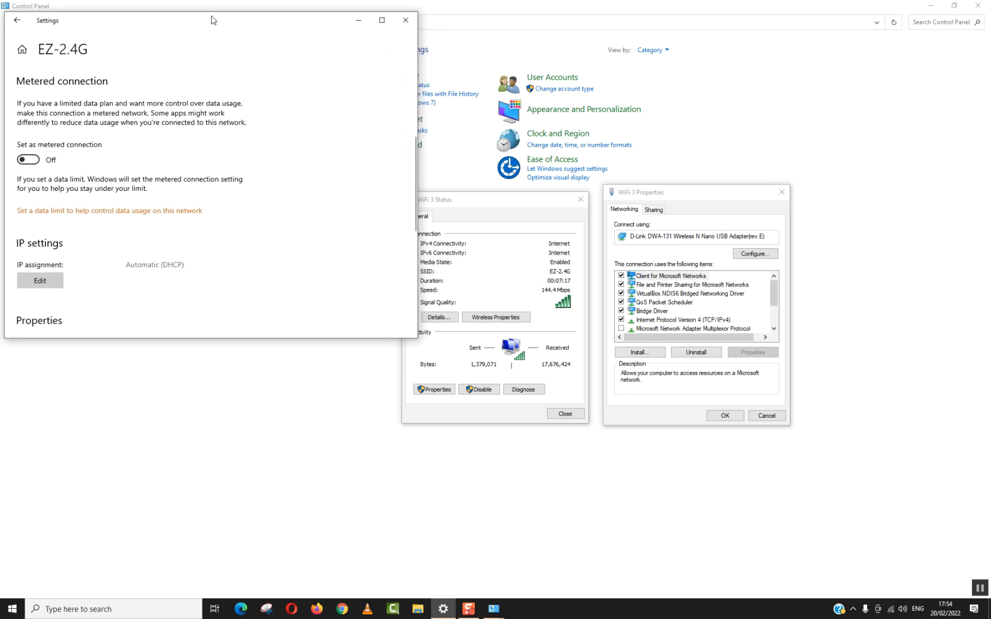
drag(417, 338, 423, 513)
click(890, 614)
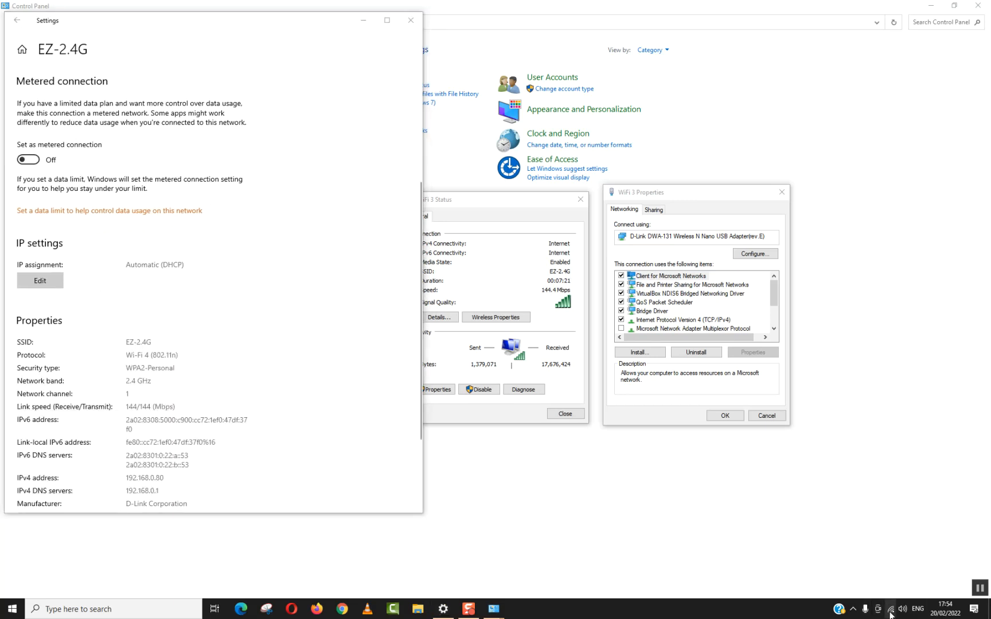
click(890, 602)
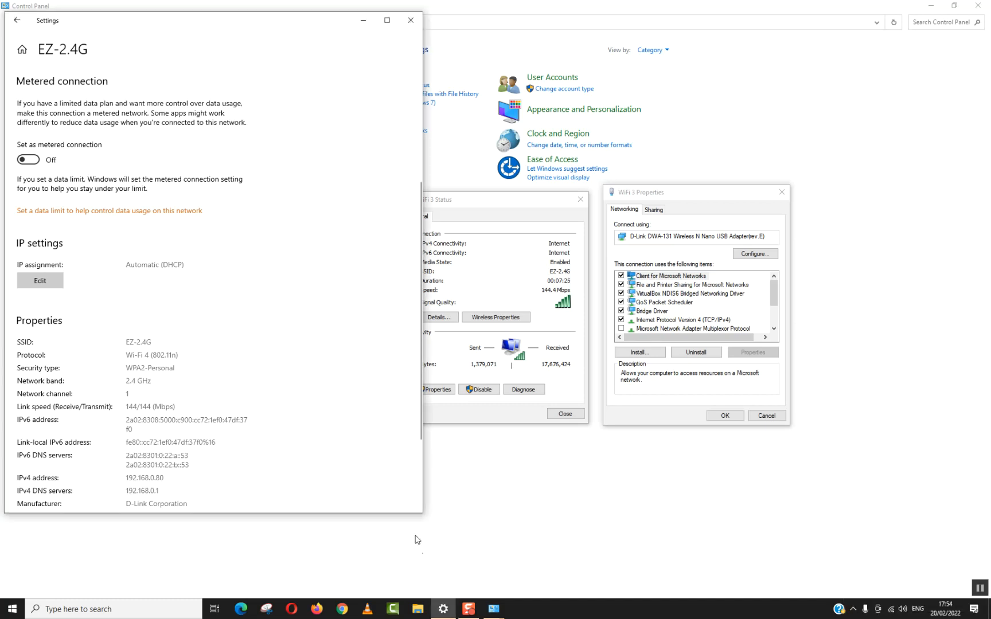
drag(422, 513, 439, 583)
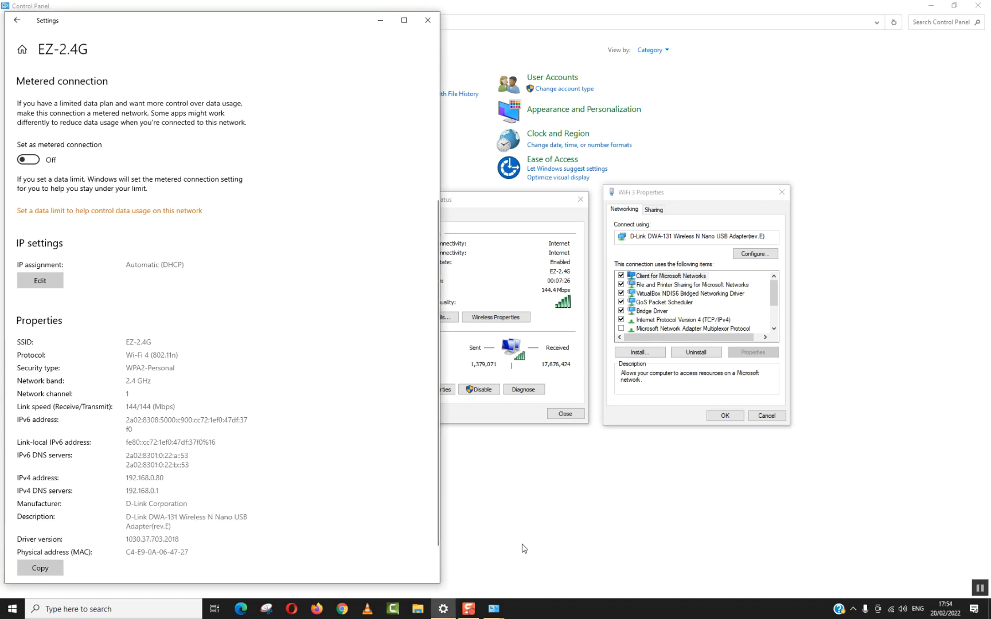
Step: Open the Internet Protocol Version 4 (TCP/IPv4) properties with manual IP addressing selected, and highlight the connection's IPv4 address in Settings for reference
click(675, 320)
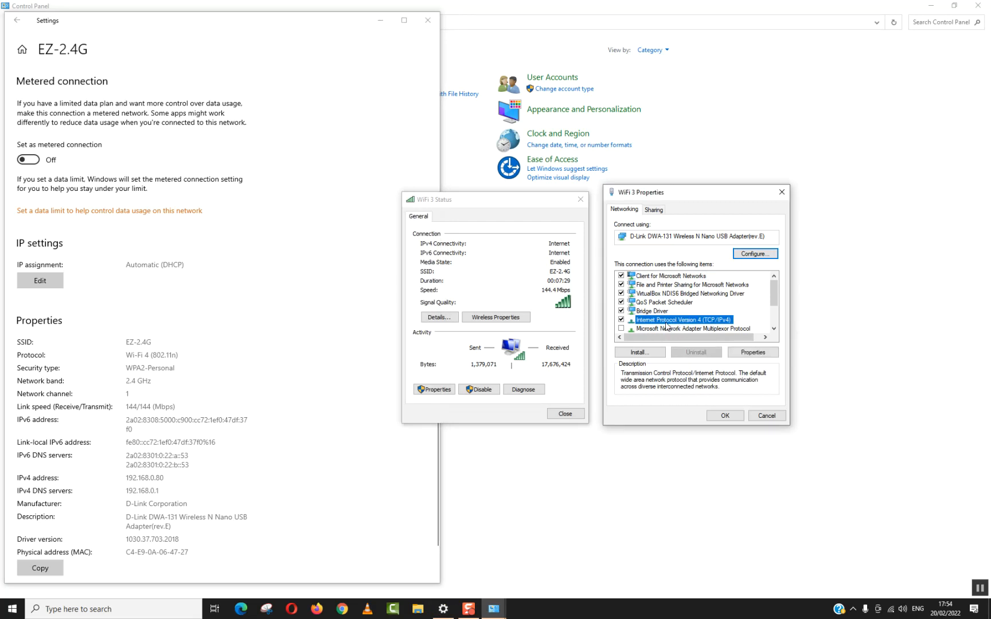
double_click(667, 321)
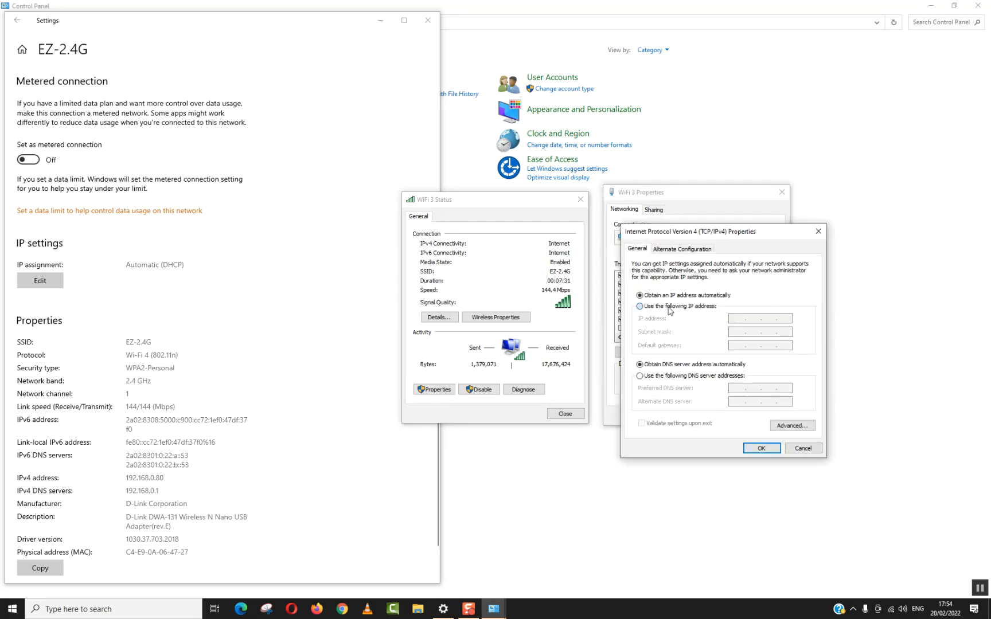
click(669, 311)
click(278, 323)
scroll(245, 359, down, 2)
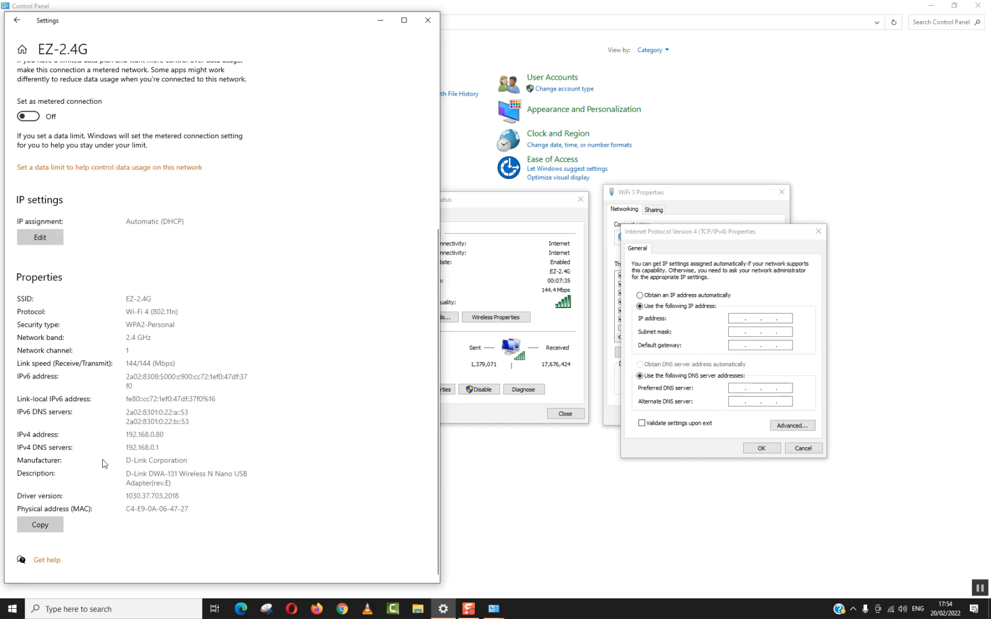
drag(167, 434, 111, 432)
Step: Set the static IPv4 address of the WiFi 3 connection to 192.168.0.90
click(737, 319)
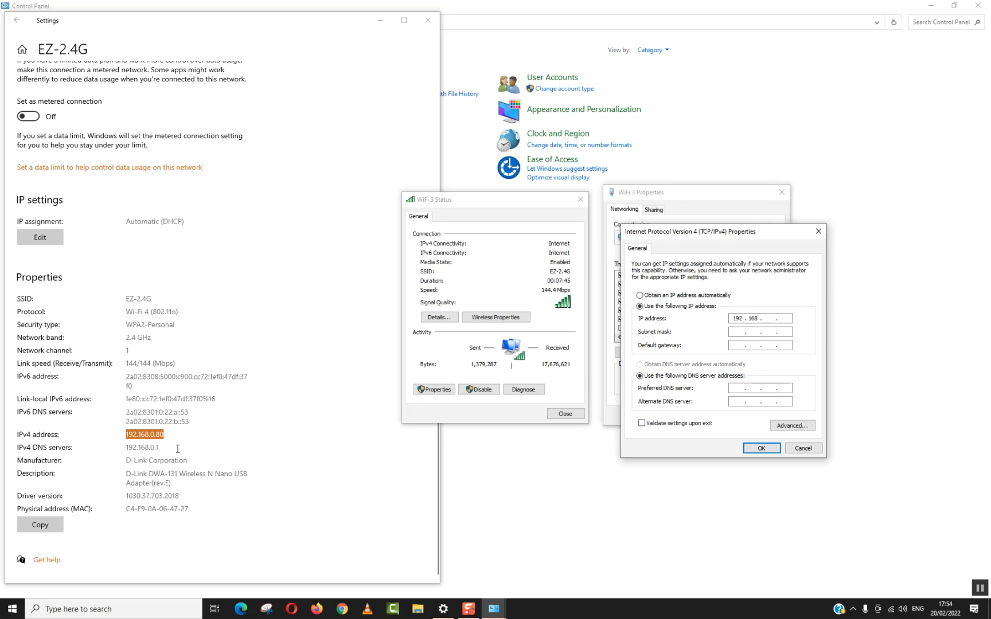
text(192 . 168 . 0)
double_click(737, 318)
click(758, 318)
click(771, 317)
text(0)
Step: Set the IPv4 subnet mask to 255.255.255.0 and the default gateway to 192.168.0.1
click(738, 330)
double_click(753, 331)
double_click(771, 332)
double_click(785, 332)
text(21680)
click(786, 347)
text(1)
Step: Set the preferred IPv4 DNS server to 8.8.8.8 and the alternate DNS server to 8.8.4.4
text(8 . )
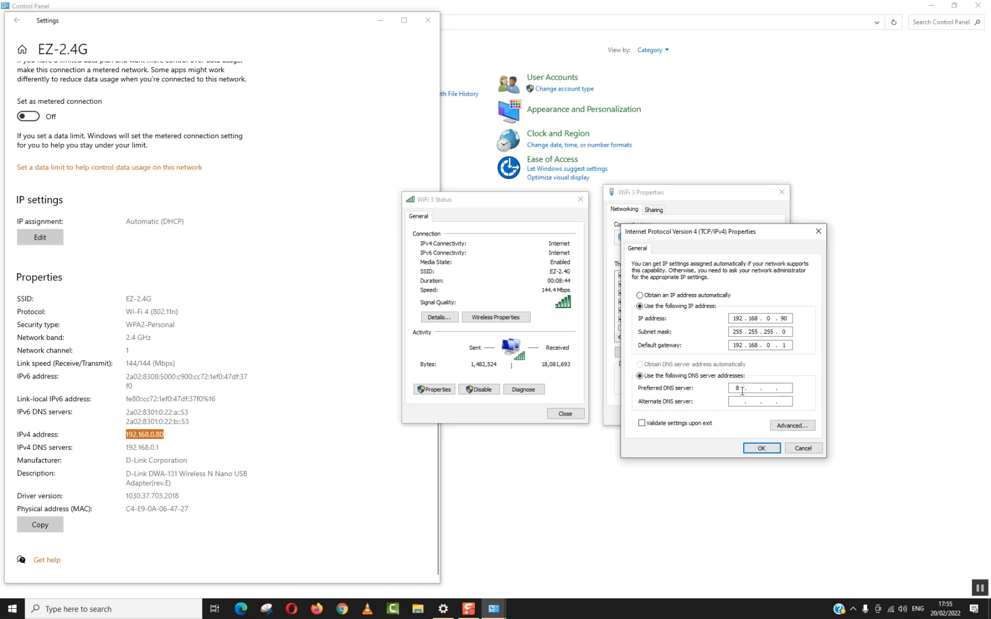
text(8 .)
key(Tab)
click(767, 388)
text(8 . 8)
click(736, 401)
text(884.4)
Step: Apply the IPv4 settings with validation upon exit, and move the Windows Network Diagnostics window beside the WiFi 3 Status dialog
click(683, 425)
click(759, 448)
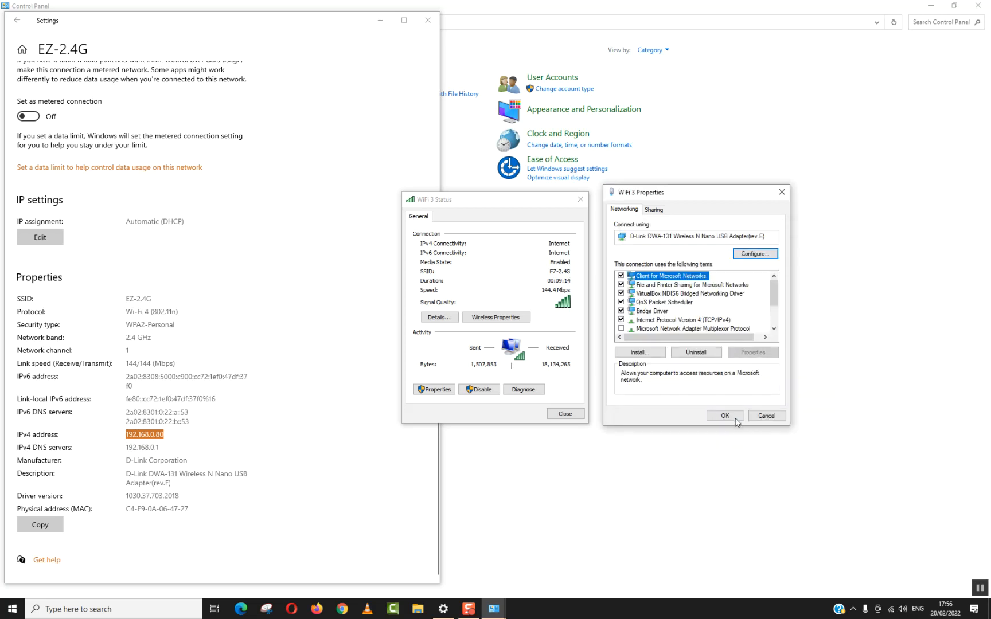
click(732, 417)
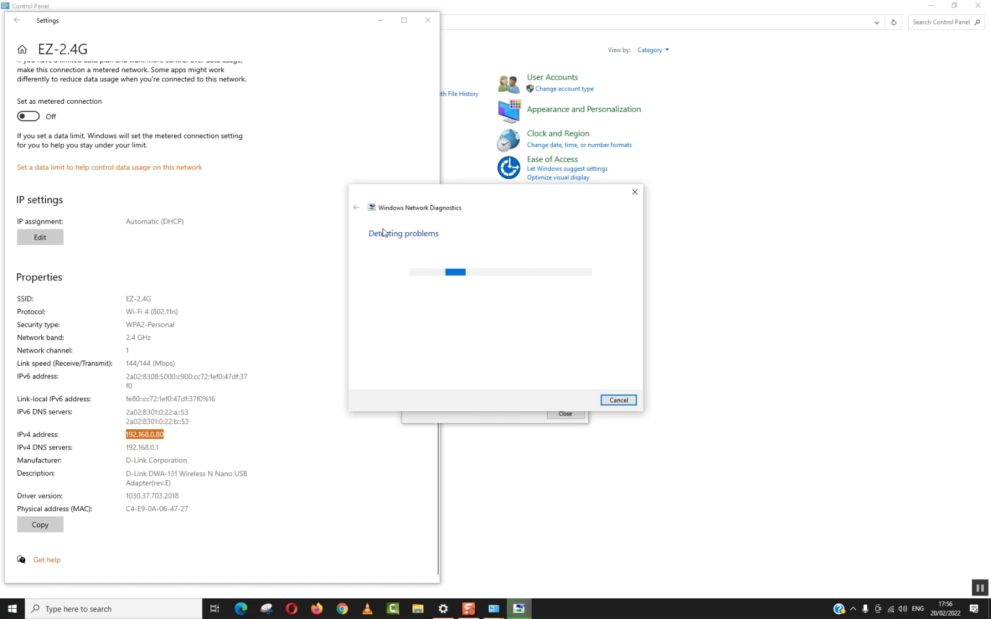
drag(388, 191, 642, 200)
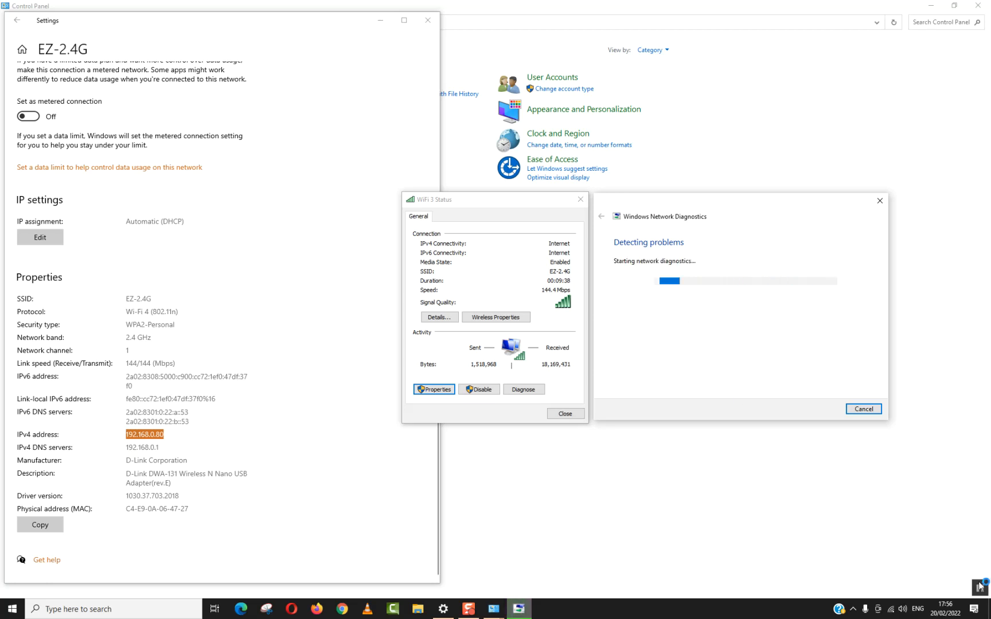
click(980, 585)
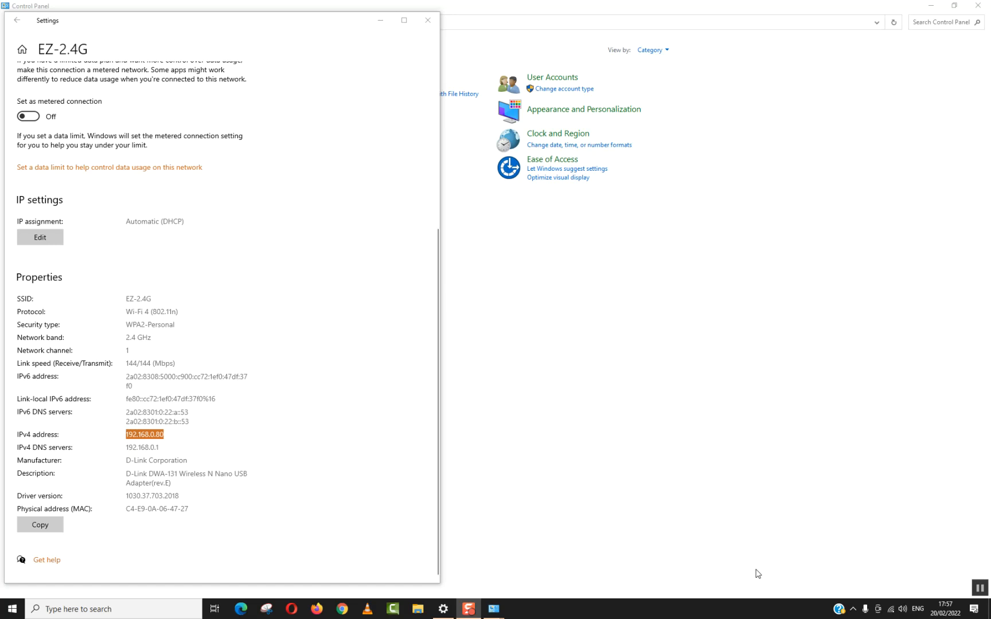
Step: Switch the IP assignment of EZ-2.4G in Settings to Manual with IPv4 and IPv6 turned on, and save
click(51, 28)
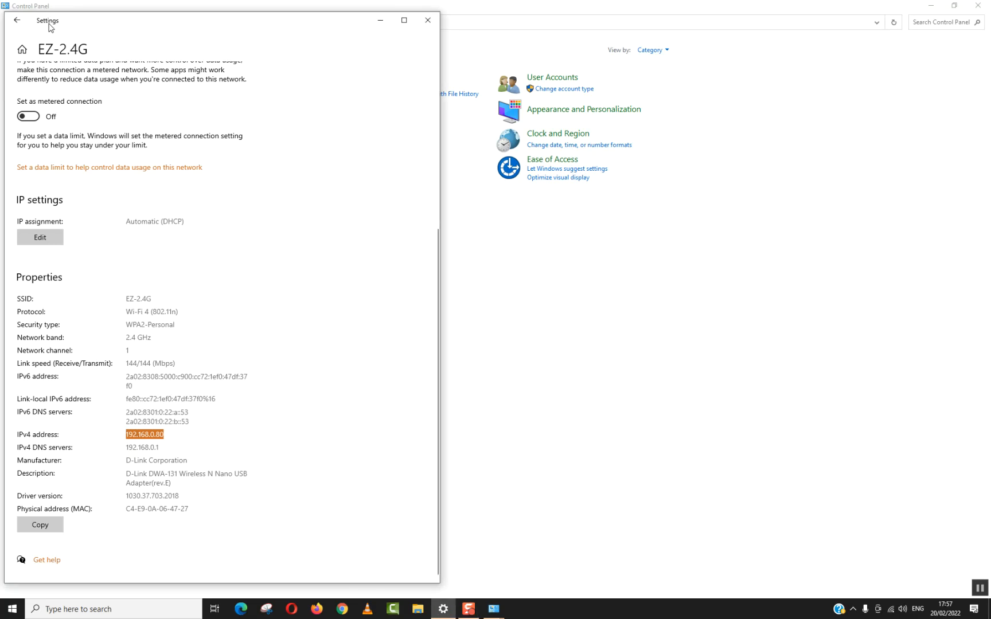
click(47, 244)
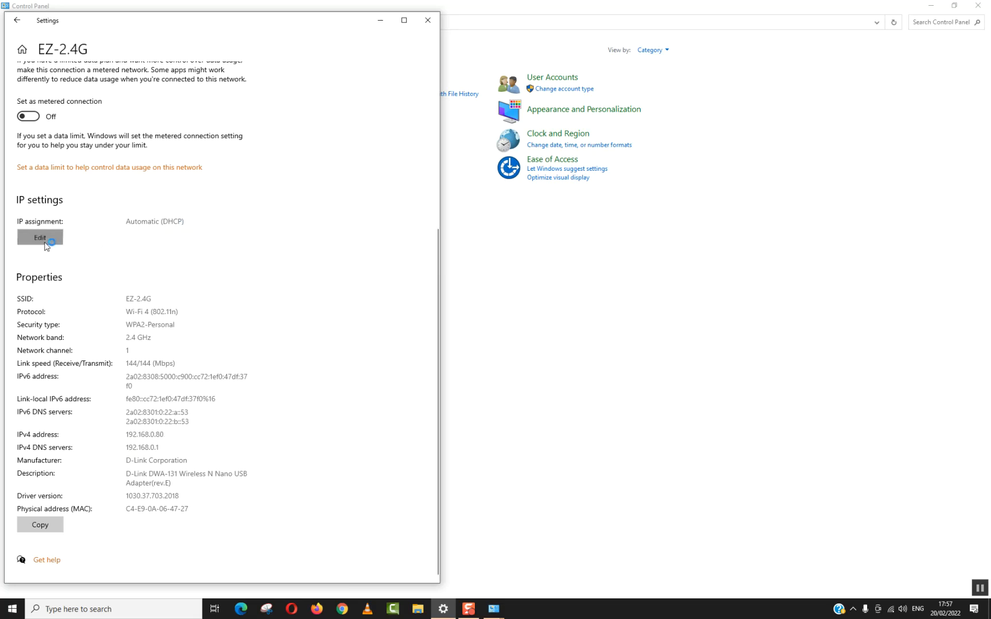
click(262, 290)
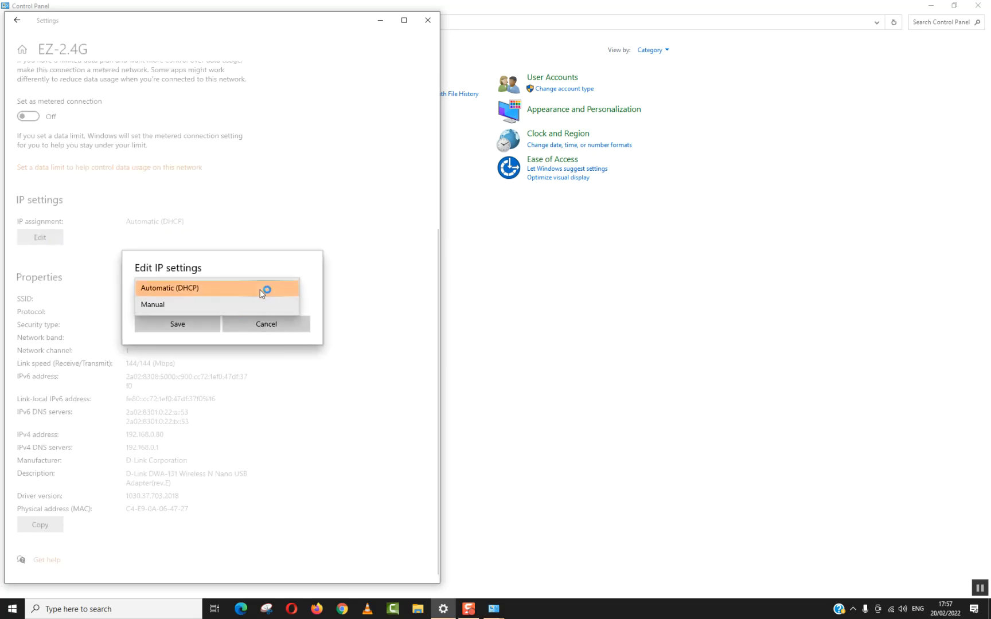
click(232, 305)
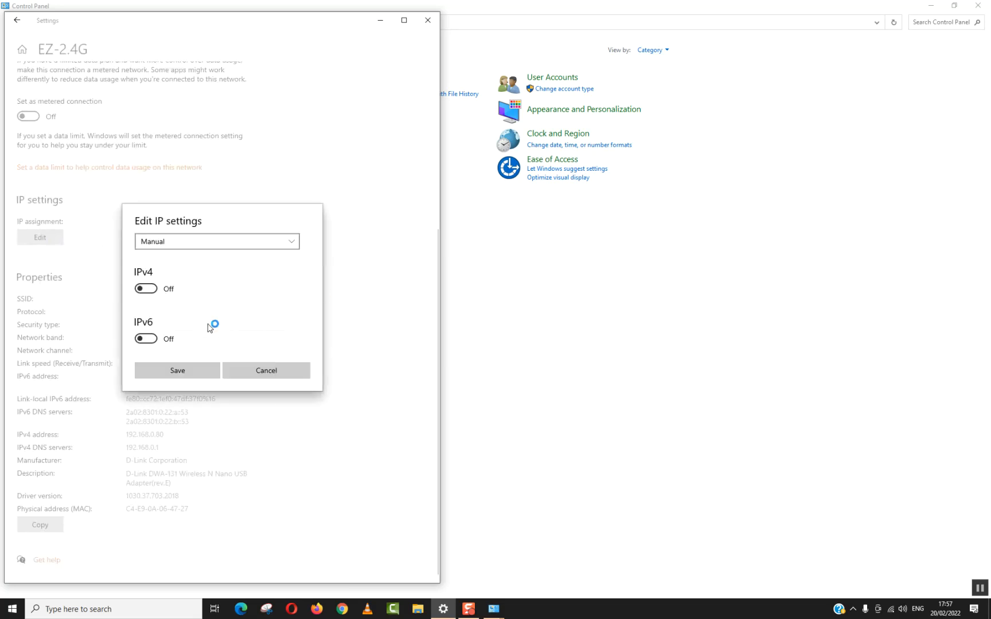
click(157, 291)
scroll(162, 344, down, 1)
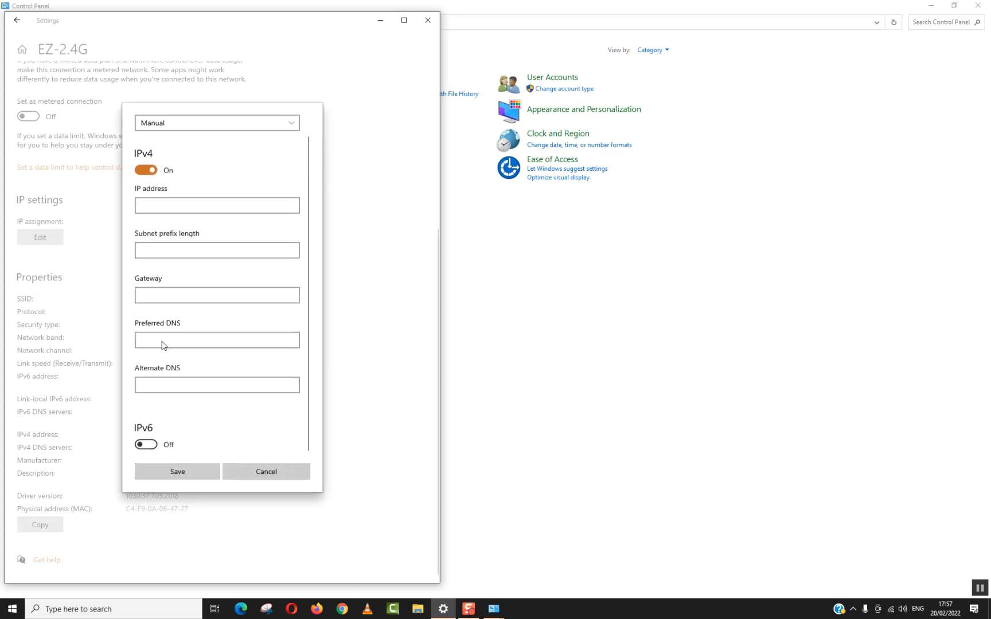
click(146, 445)
scroll(181, 378, down, 5)
scroll(183, 367, up, 6)
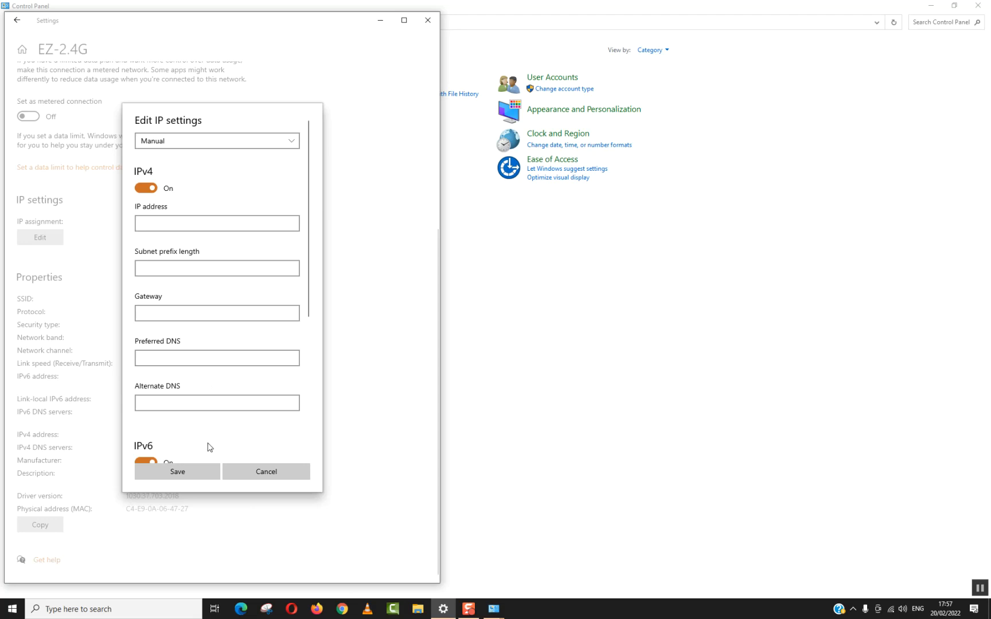
click(185, 478)
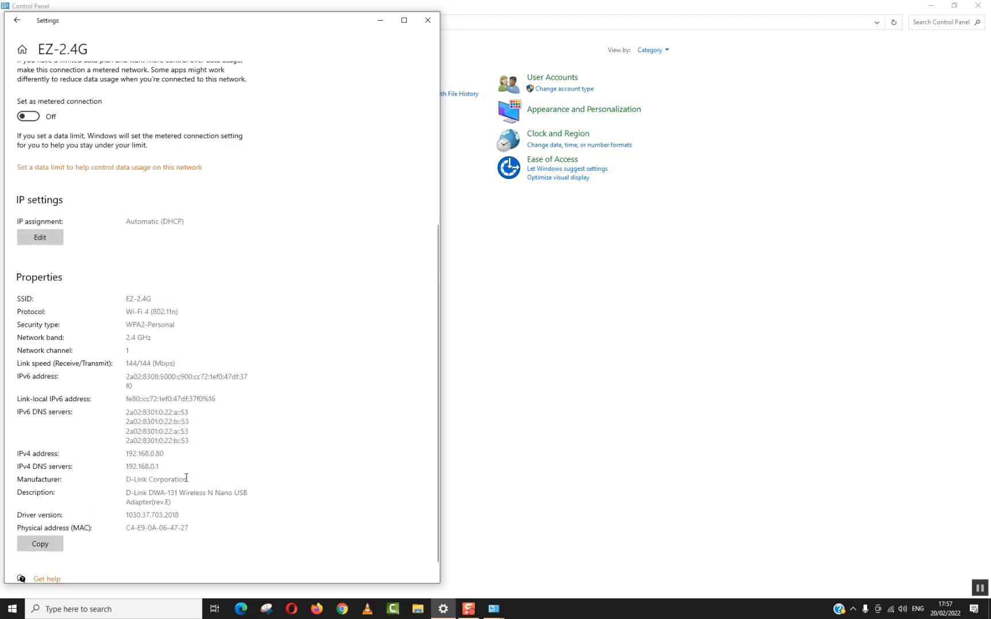
Step: Set the IP assignment of EZ-2.4G to Automatic (DHCP), save it, and highlight the listed IPv6 DNS servers
click(44, 239)
click(177, 141)
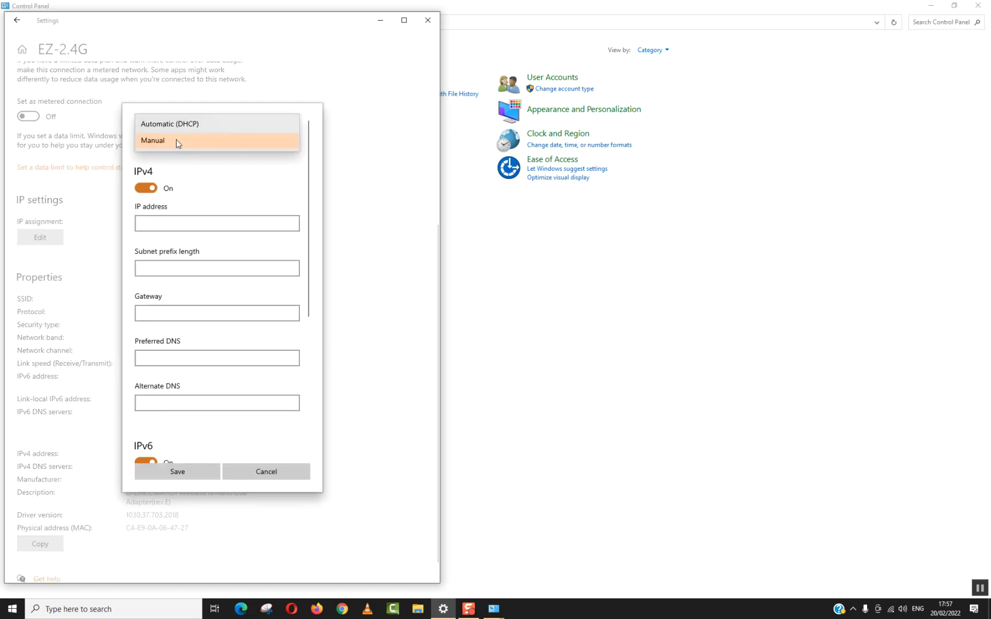
click(172, 124)
click(180, 326)
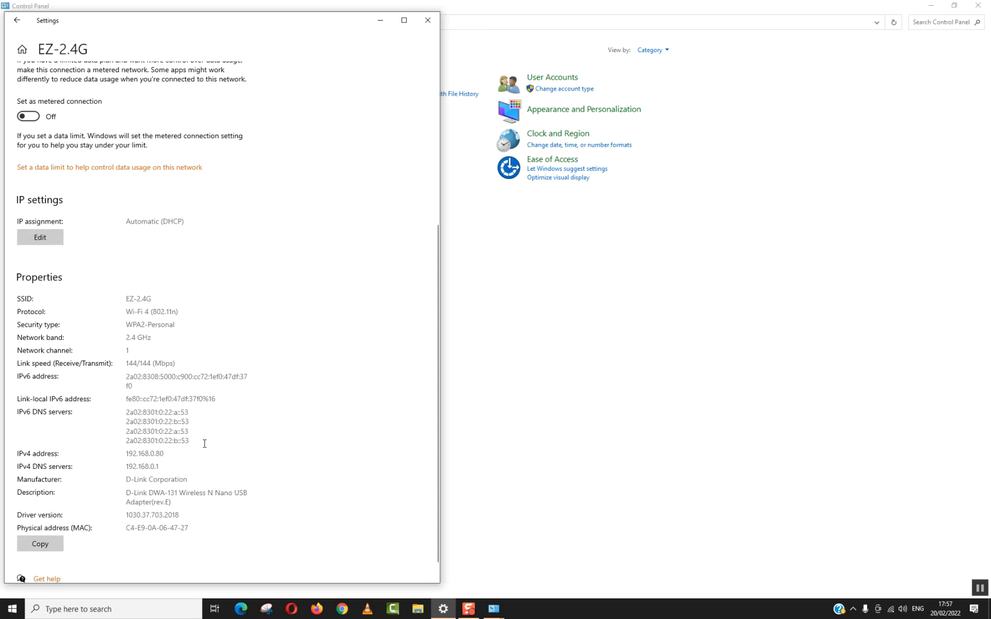
drag(202, 444, 122, 412)
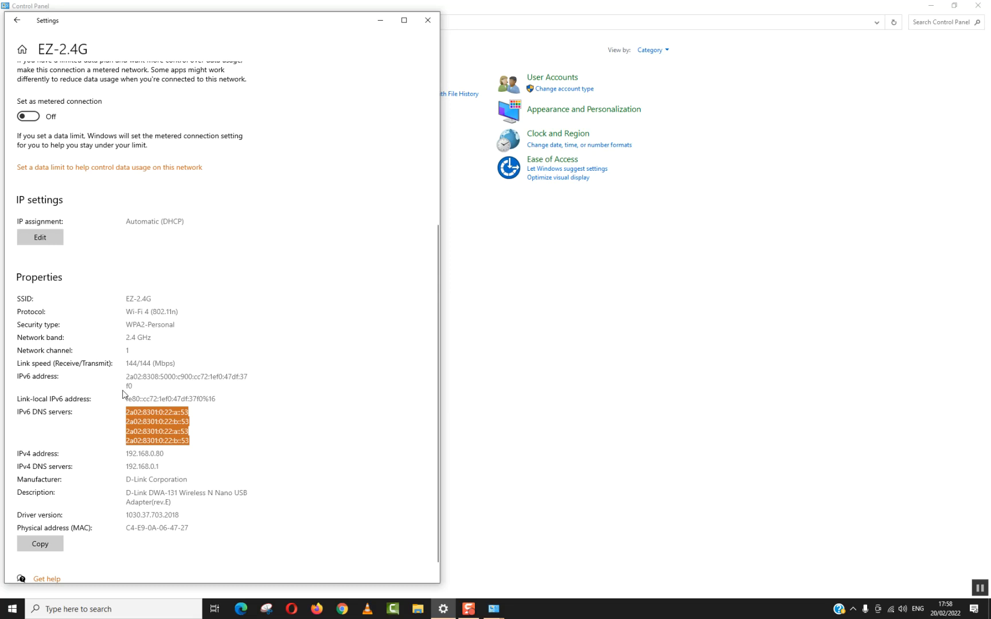
Step: Close Settings, then find and open Device Manager, moving its window nearer the middle of the screen
click(427, 22)
click(122, 611)
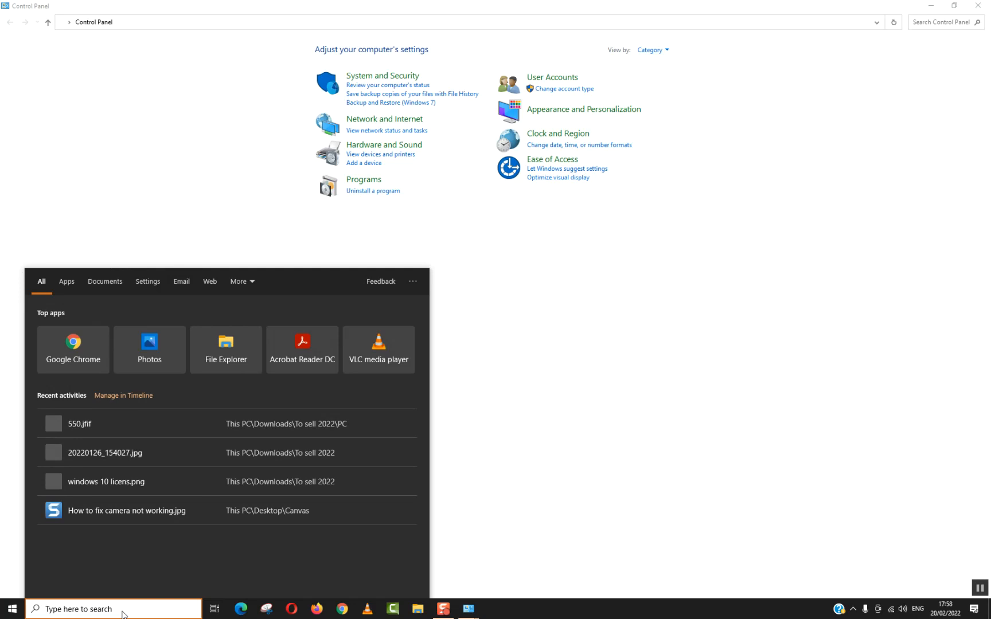
text(device manager)
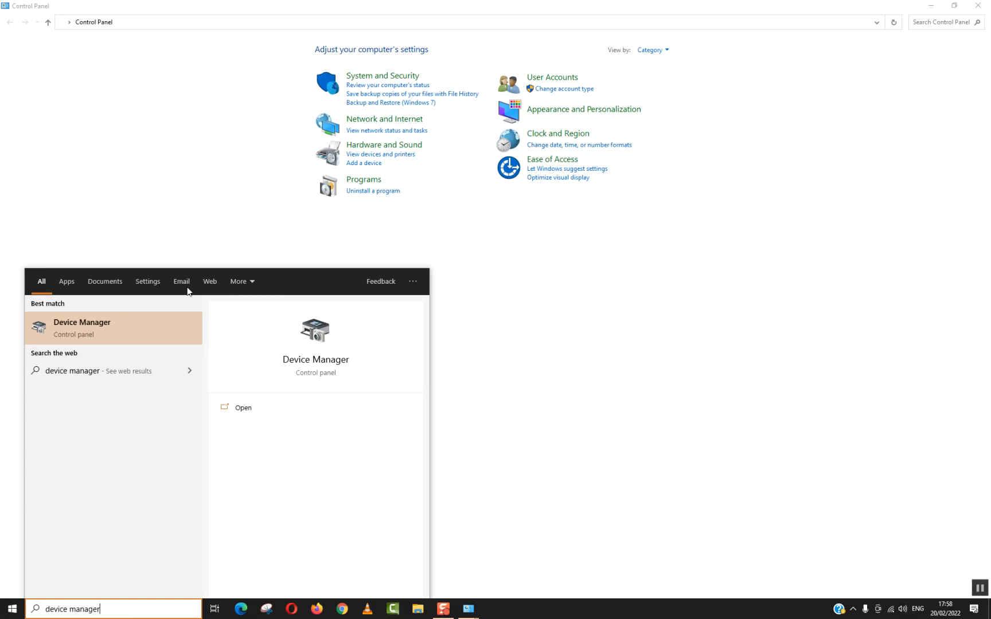
click(144, 325)
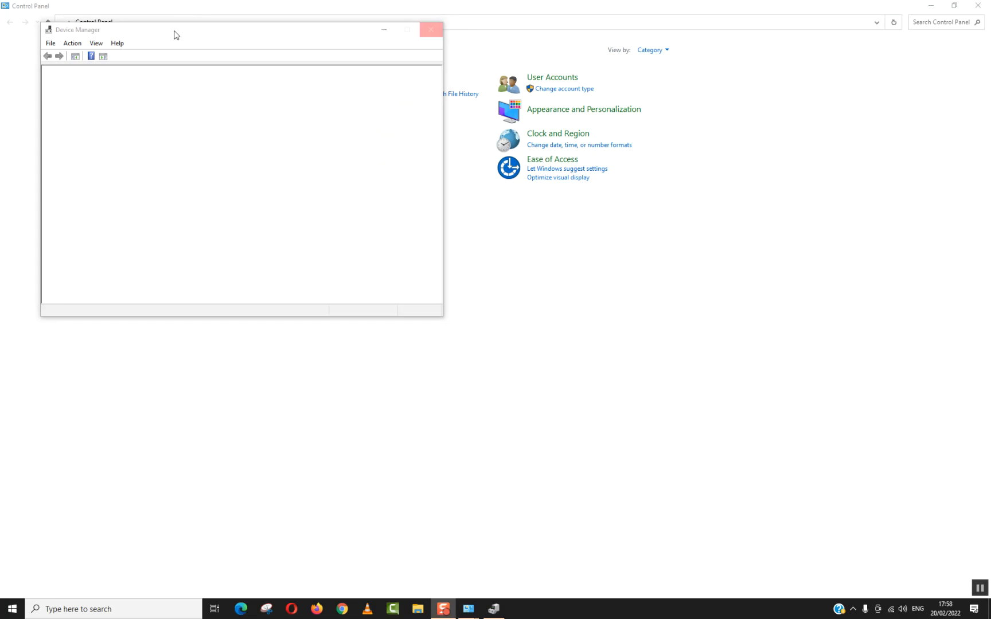
drag(174, 32, 275, 137)
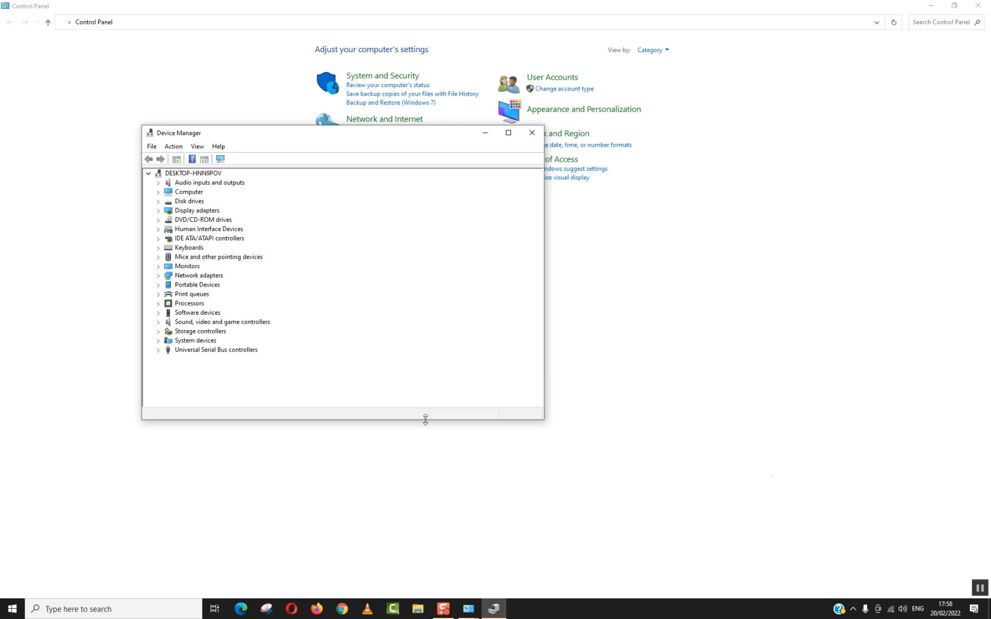
click(979, 593)
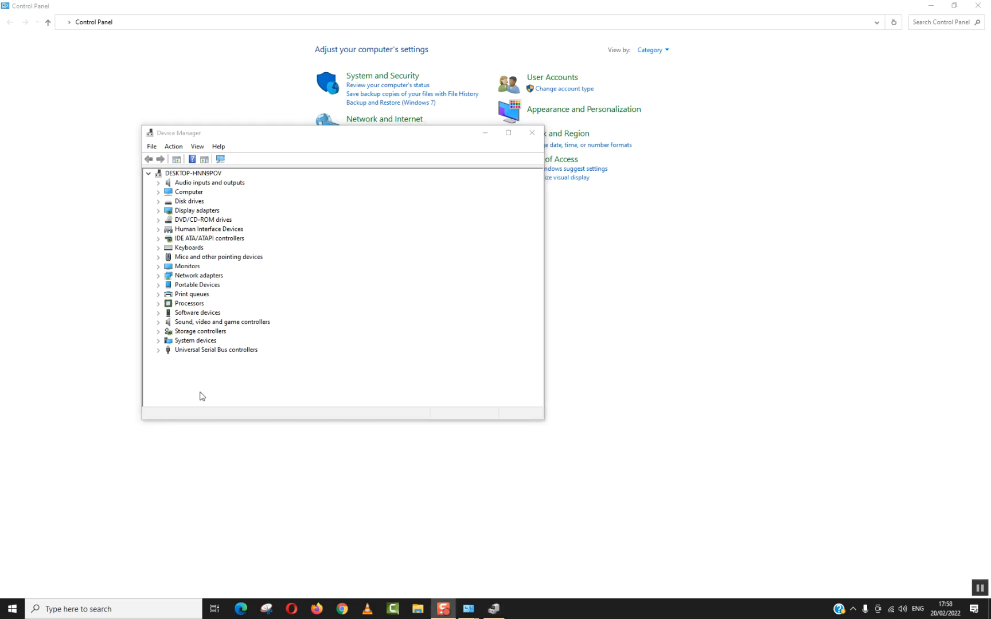
Step: Expand the network adapters in Device Manager and select the D-Link DWA-131 Wireless N Nano USB Adapter
click(159, 277)
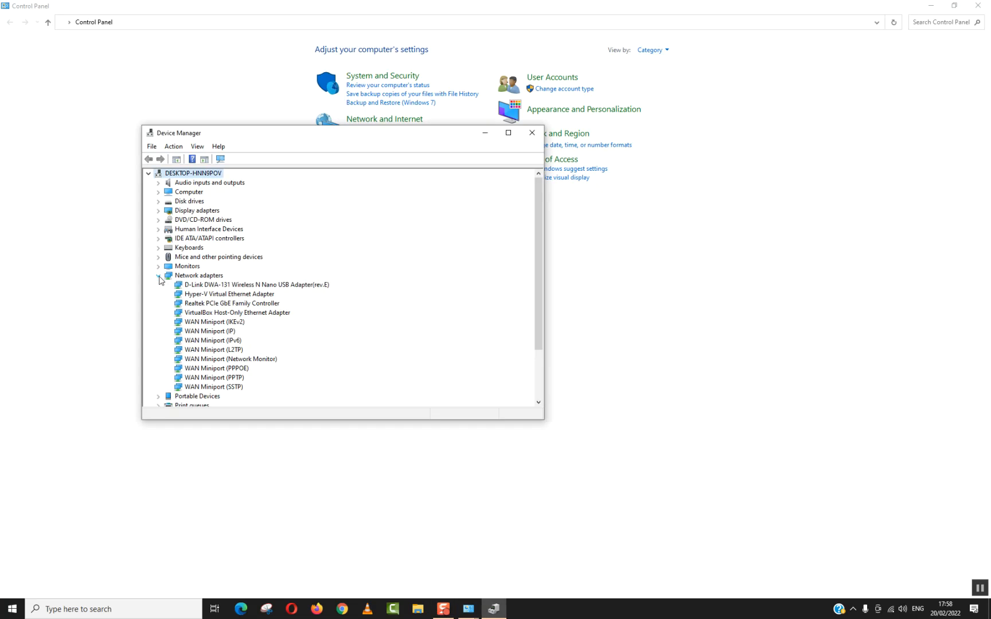
click(209, 295)
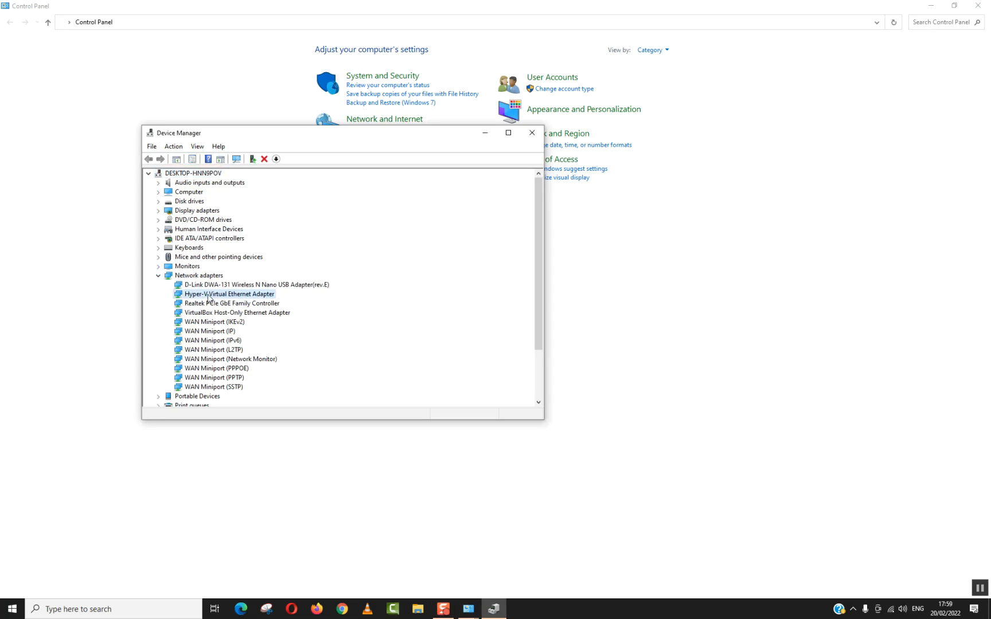
click(193, 286)
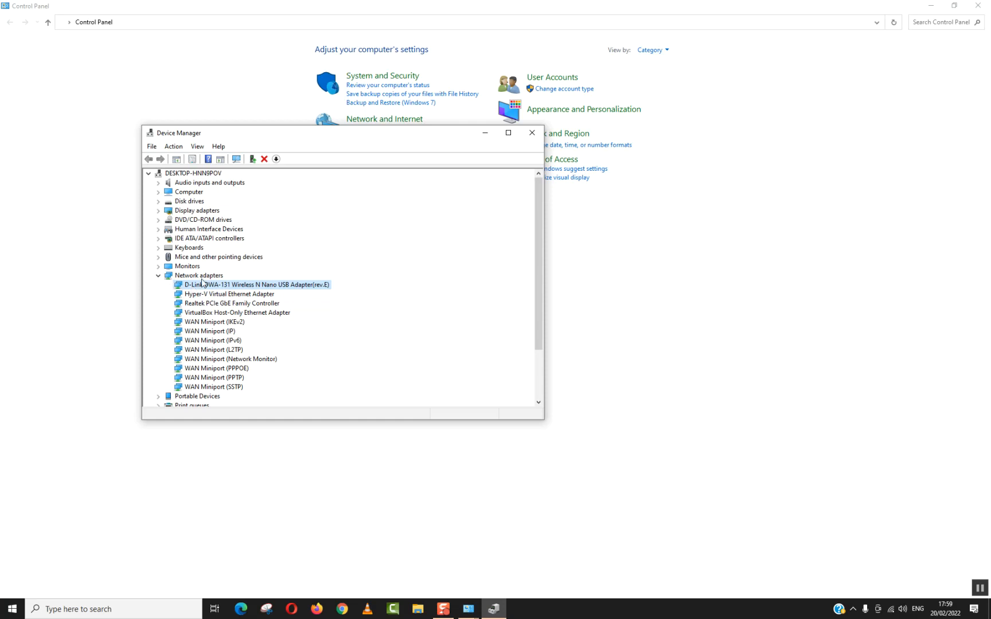
click(190, 278)
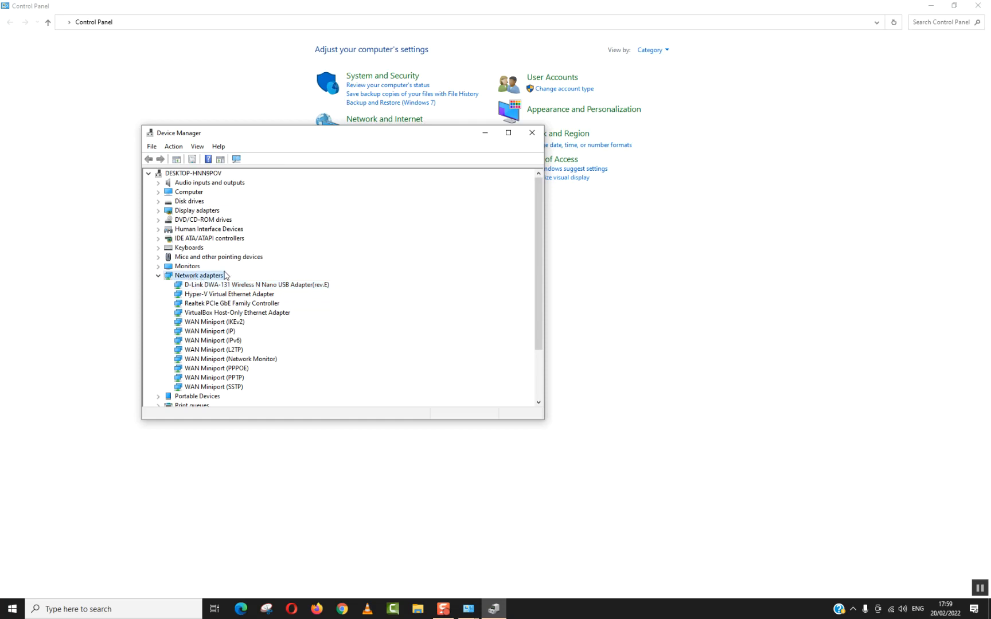
click(202, 360)
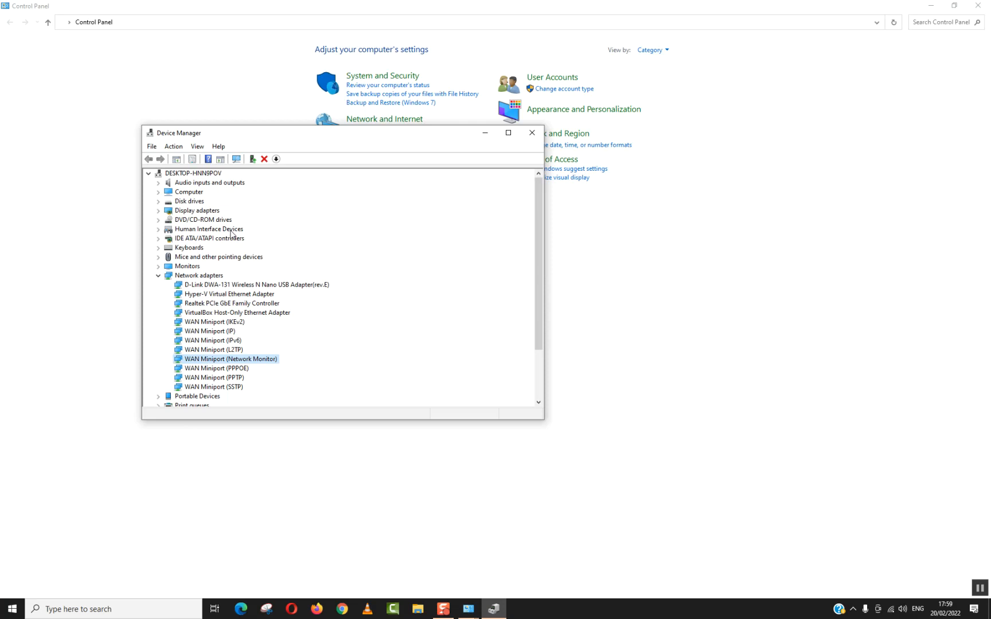
click(212, 285)
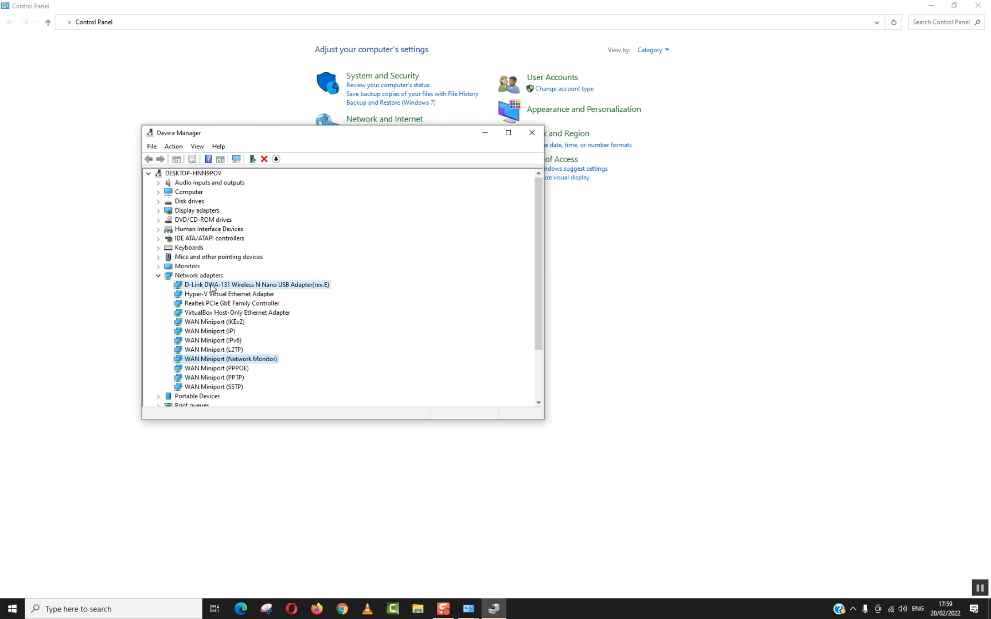
Step: Run an automatic driver search for the D-Link DWA-131 Wireless N Nano USB Adapter and close the update wizard
right_click(212, 286)
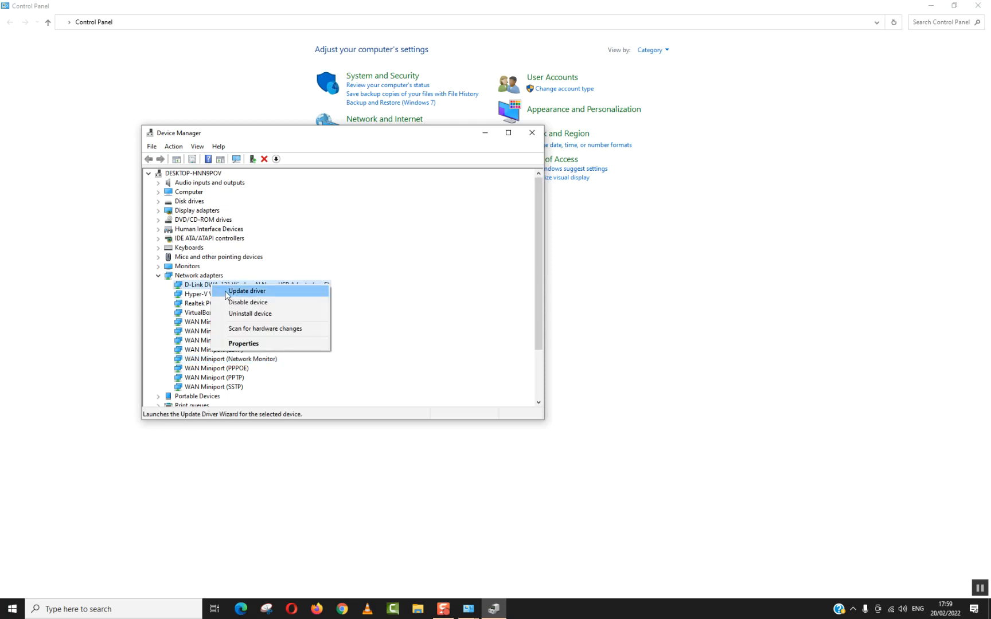
click(233, 292)
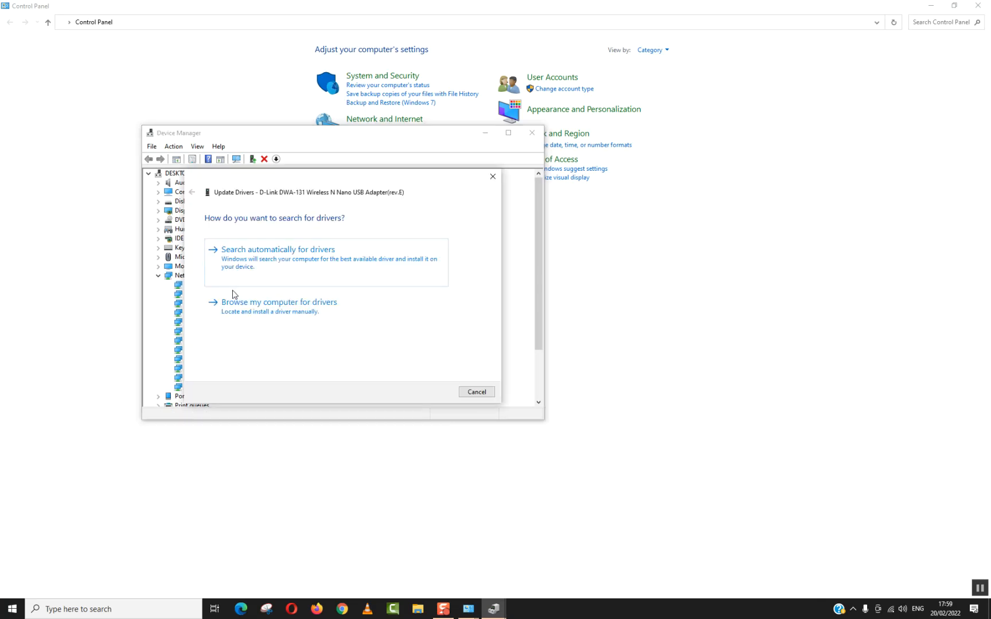
click(246, 269)
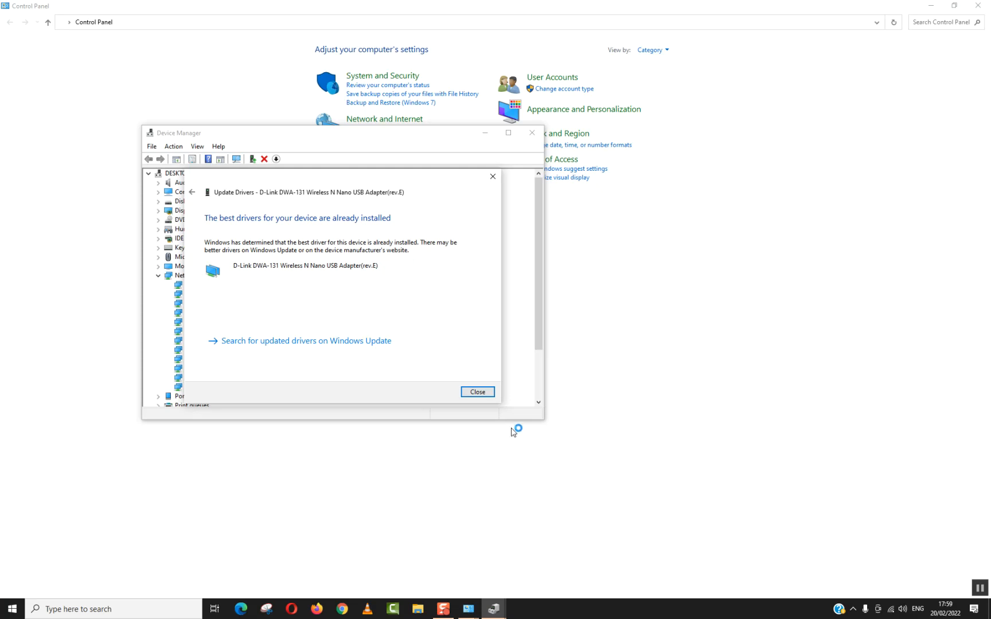
click(482, 395)
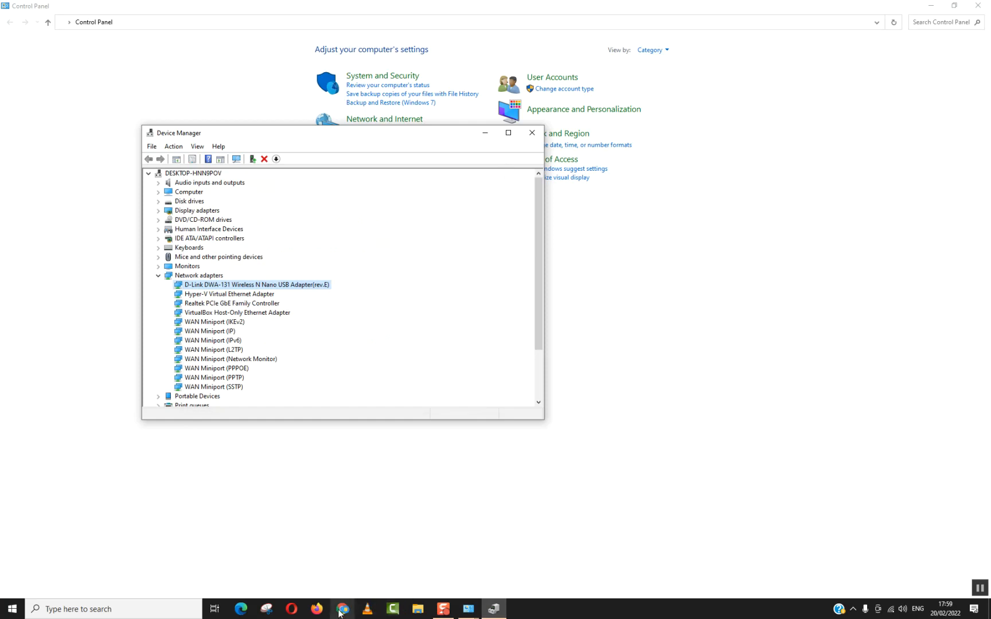
key(Return)
click(411, 381)
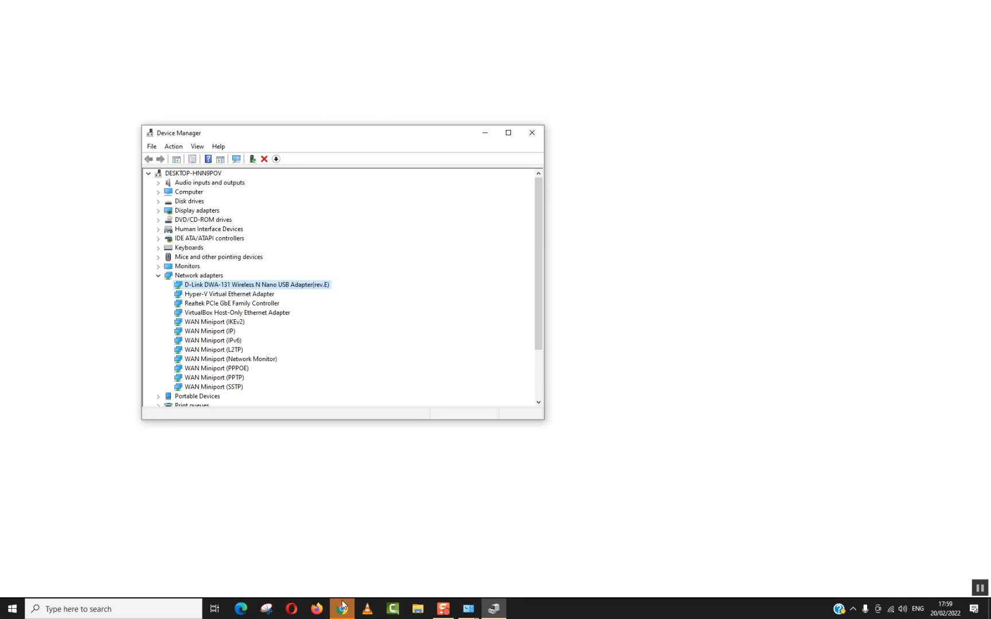
Step: Switch to Chrome, search for "lenovo t420 drivers", and open the first T420 Laptop (ThinkPad) Lenovo PC Support result
click(342, 605)
click(211, 23)
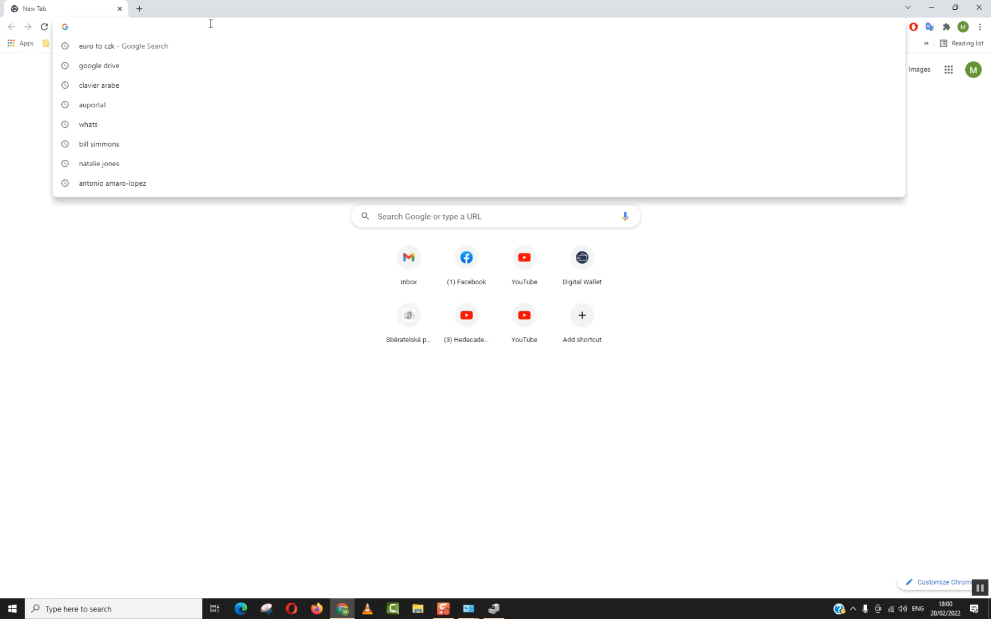
text(Leniovo)
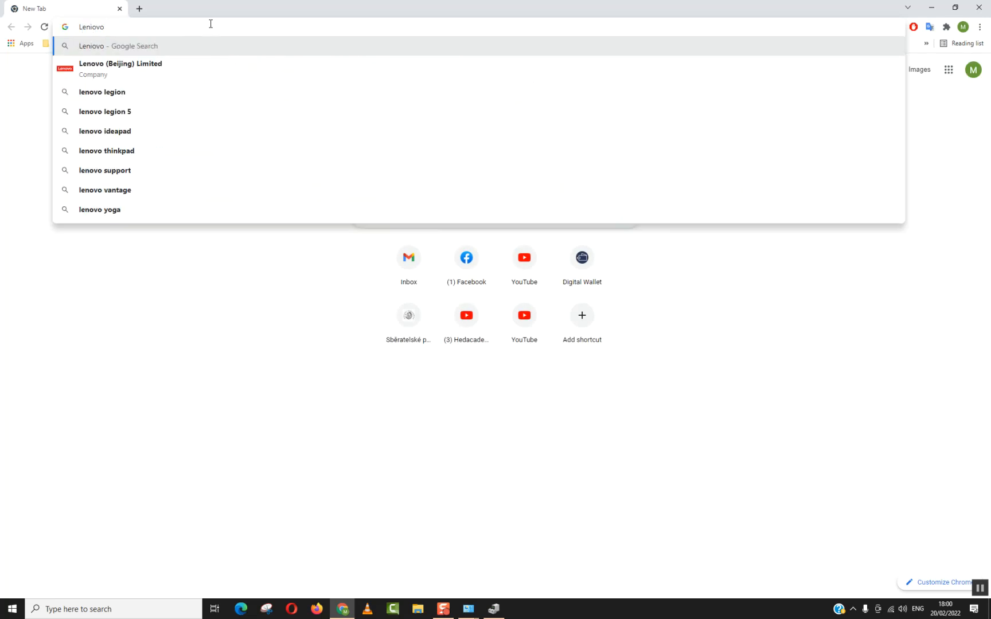
key(BackSpace)
key(BackSpace)
key(BackSpace)
key(BackSpace)
key(BackSpace)
text(no)
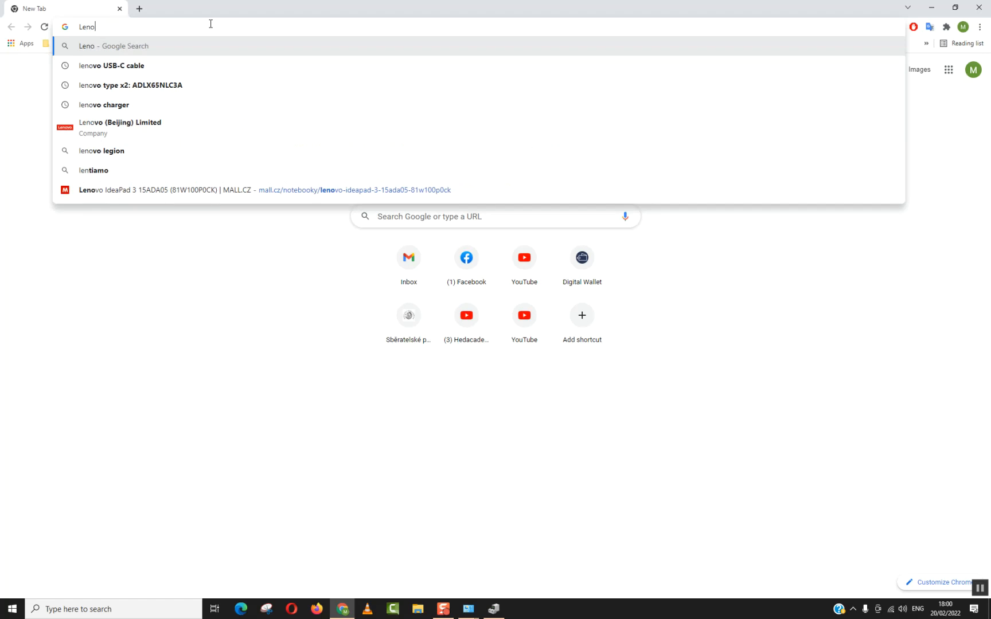
text(vo T420)
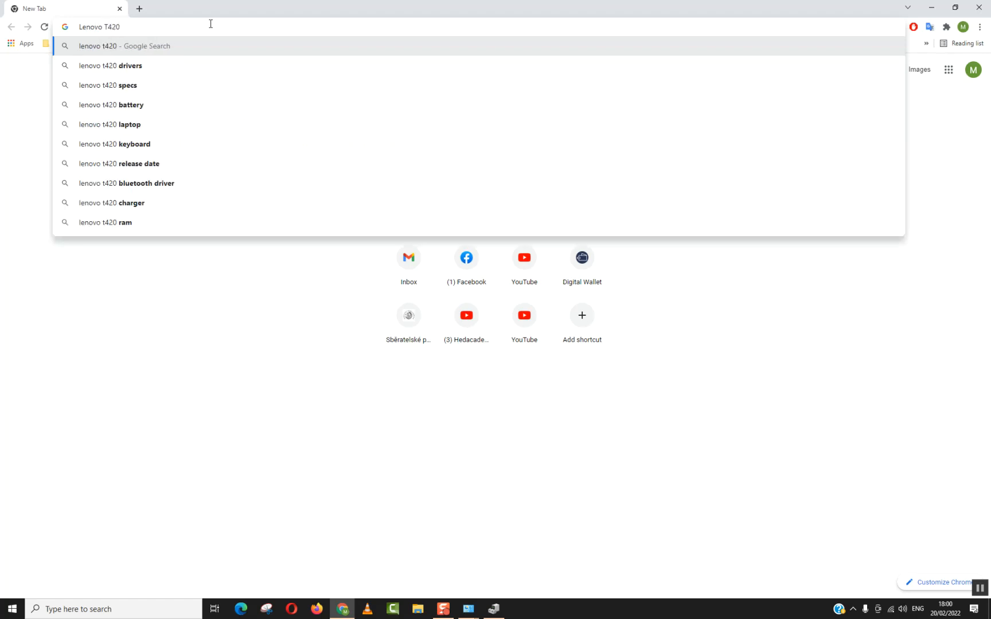
key(Down)
key(Return)
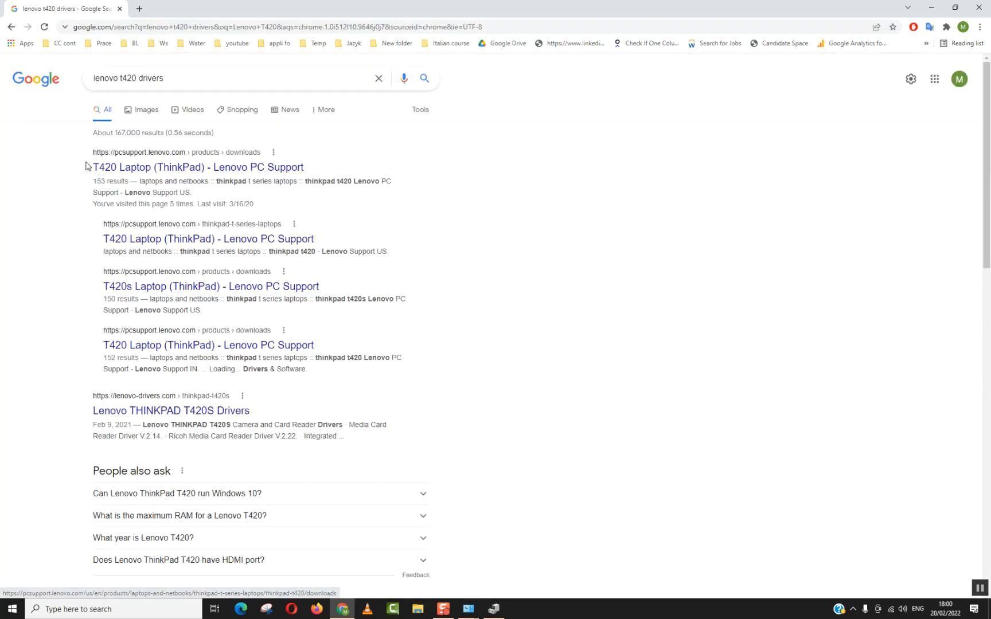
click(113, 174)
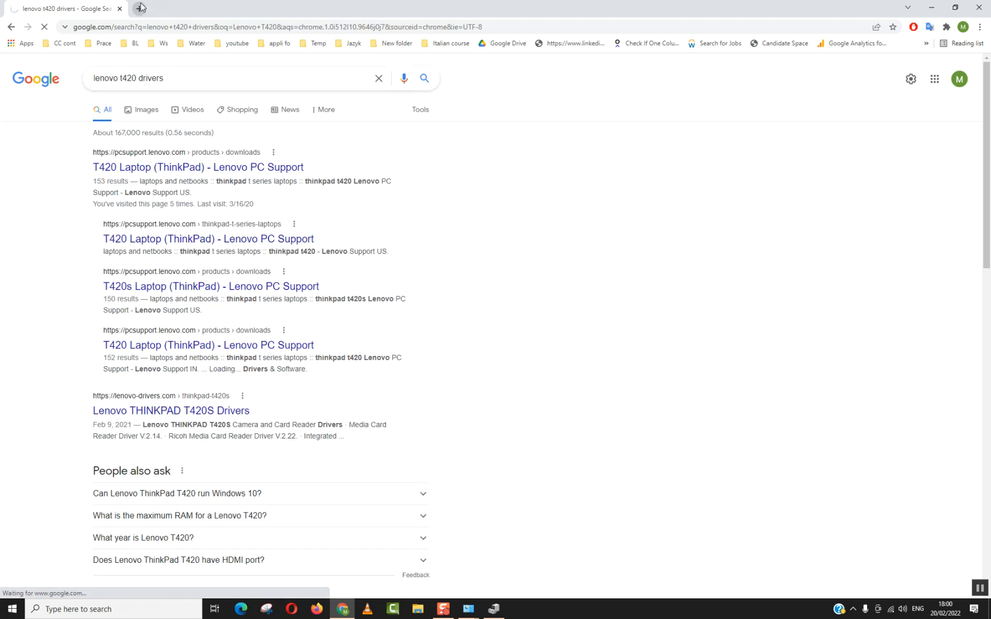
Step: Search for HP Bluetooth drivers in a new tab, view the HP Bluetooth Headset series driver page, and close that tab
click(139, 9)
text(HP )
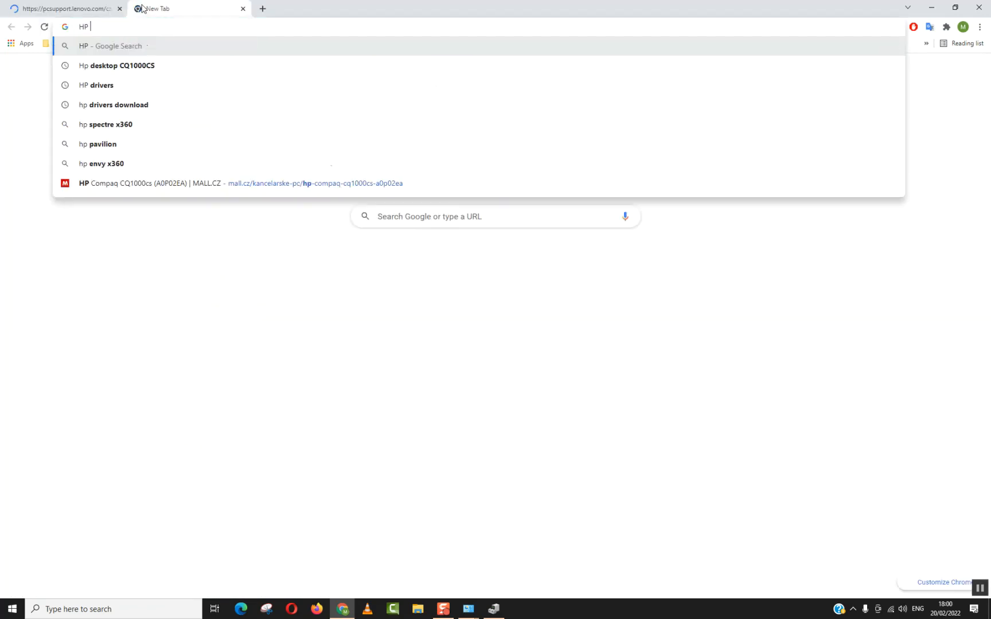
text(drivers)
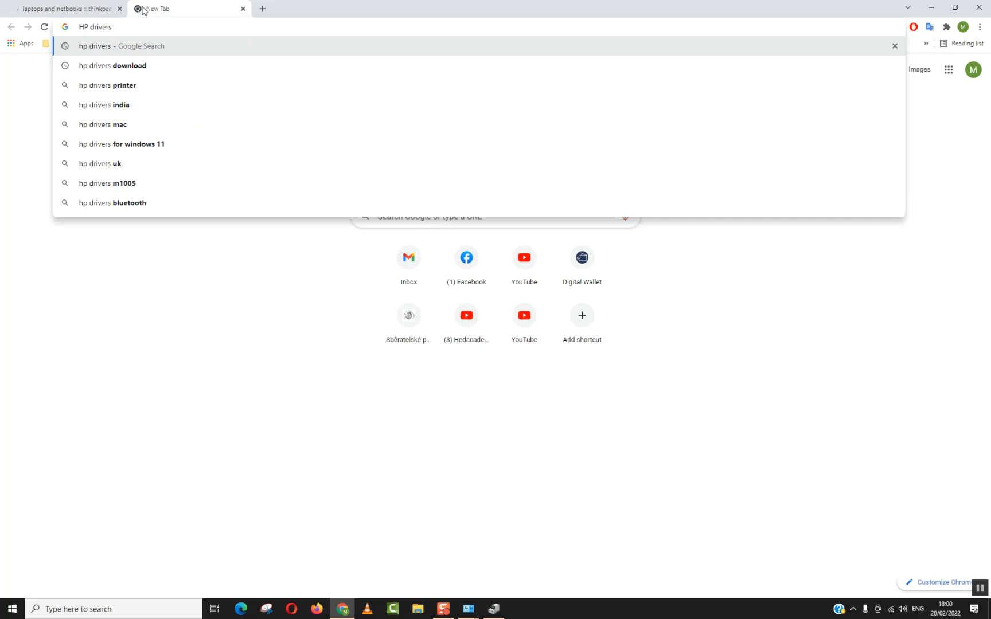
key(Up)
text(\)
key(Return)
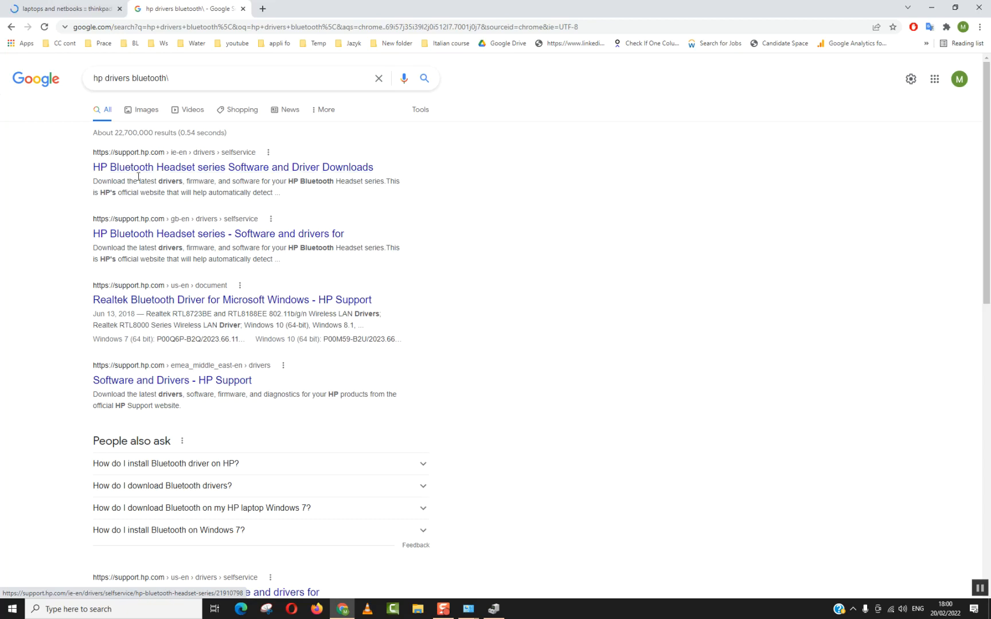
click(137, 172)
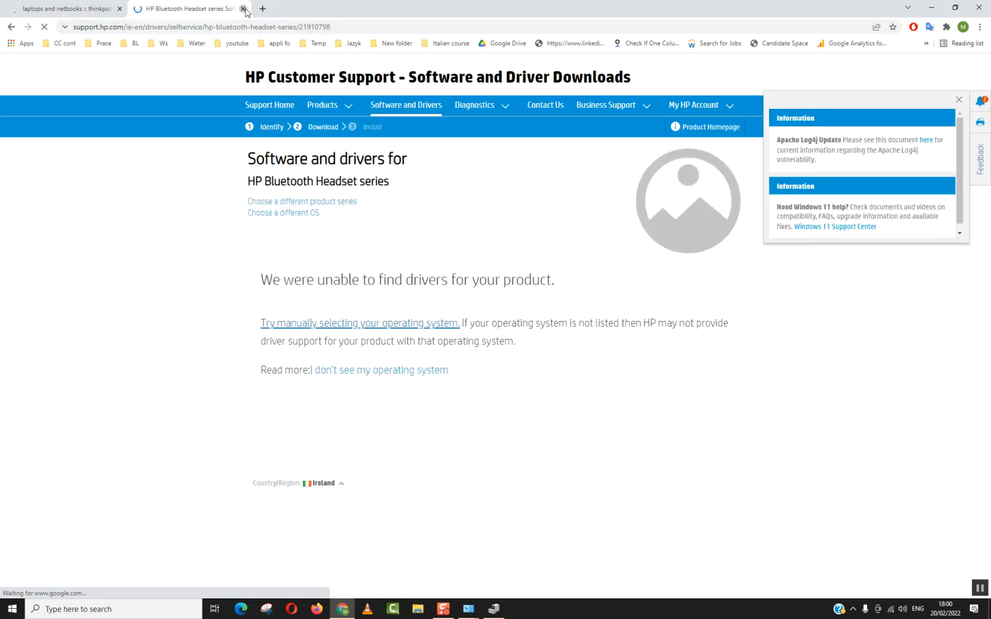
click(243, 8)
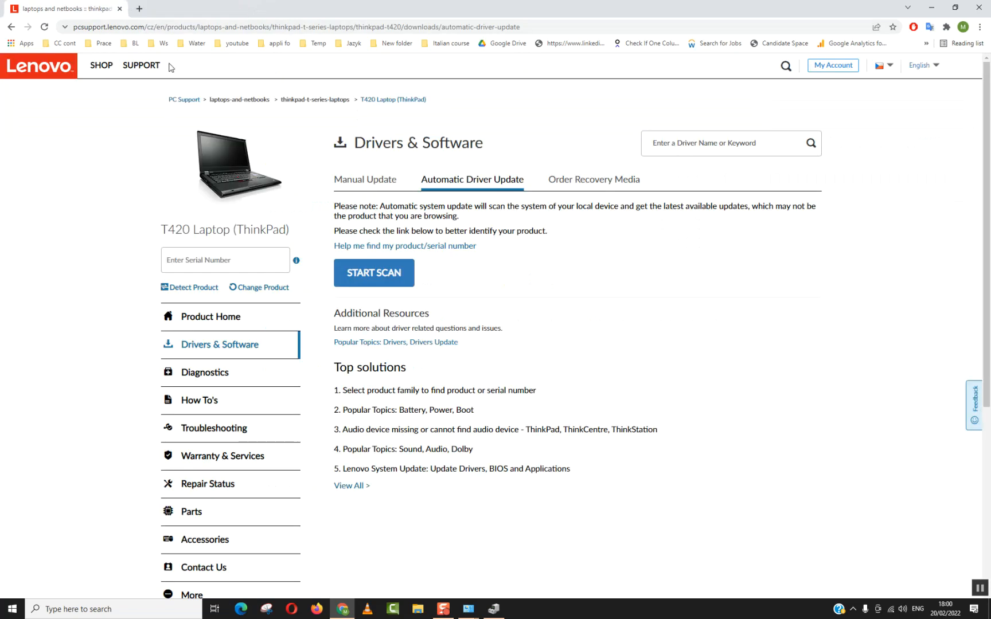
Step: Switch the T420 Drivers & Software page to Manual Update and open the Networking: Wireless LAN component's driver list
scroll(96, 213, down, 1)
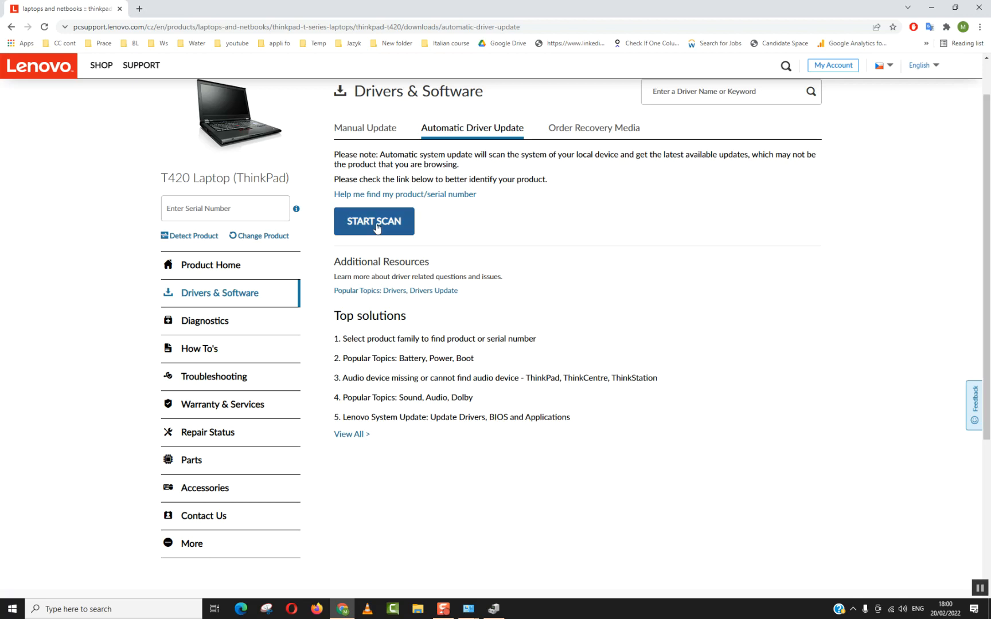
click(360, 127)
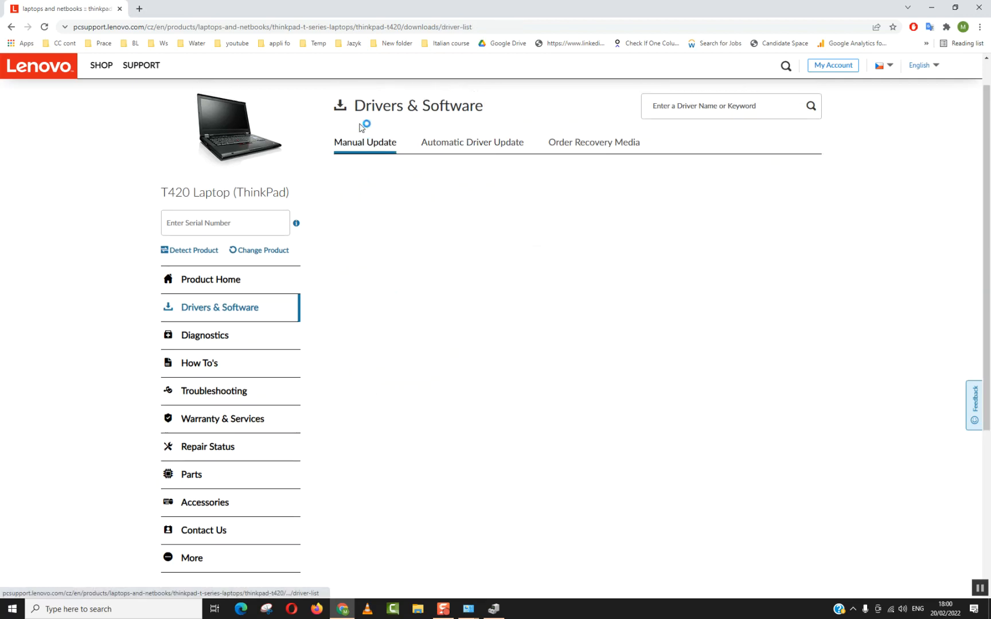
scroll(384, 435, down, 1)
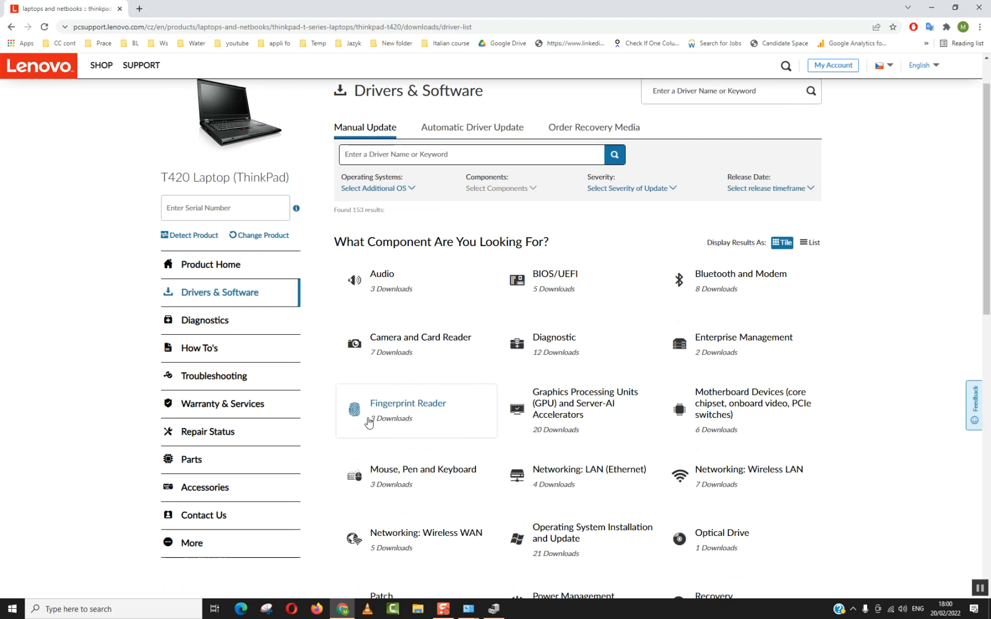
scroll(508, 408, down, 1)
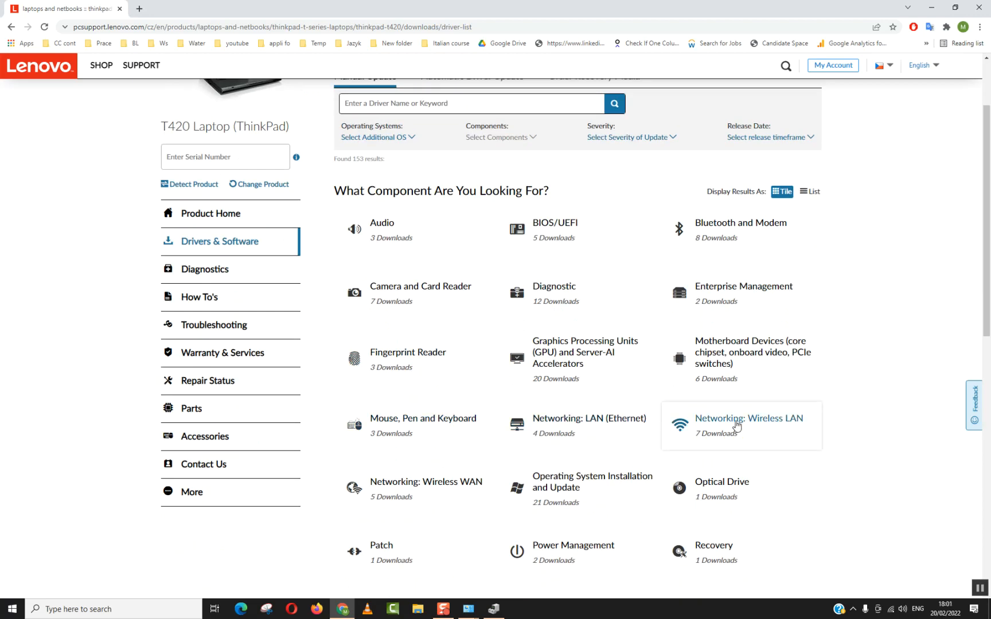
scroll(445, 458, down, 1)
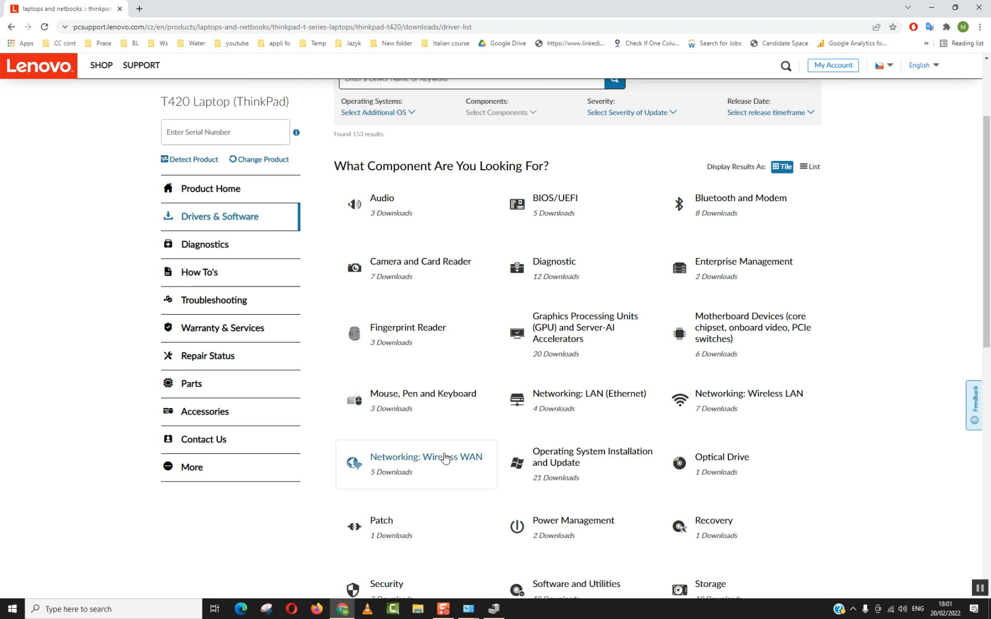
click(763, 368)
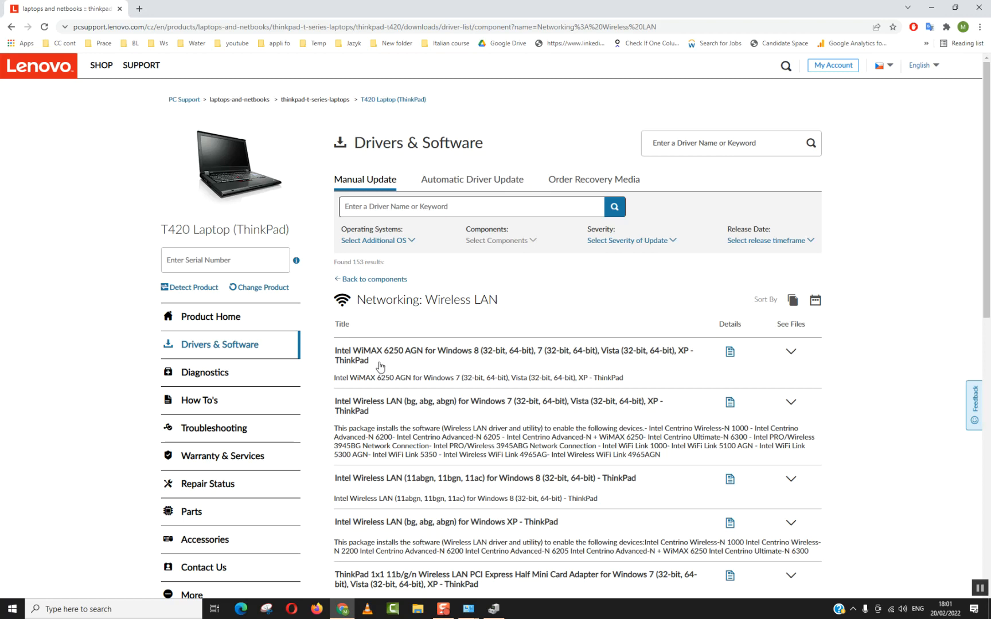
Step: Bring Device Manager in front of the browser, move it higher, and compare its network adapters with Lenovo's wireless LAN drivers
click(493, 608)
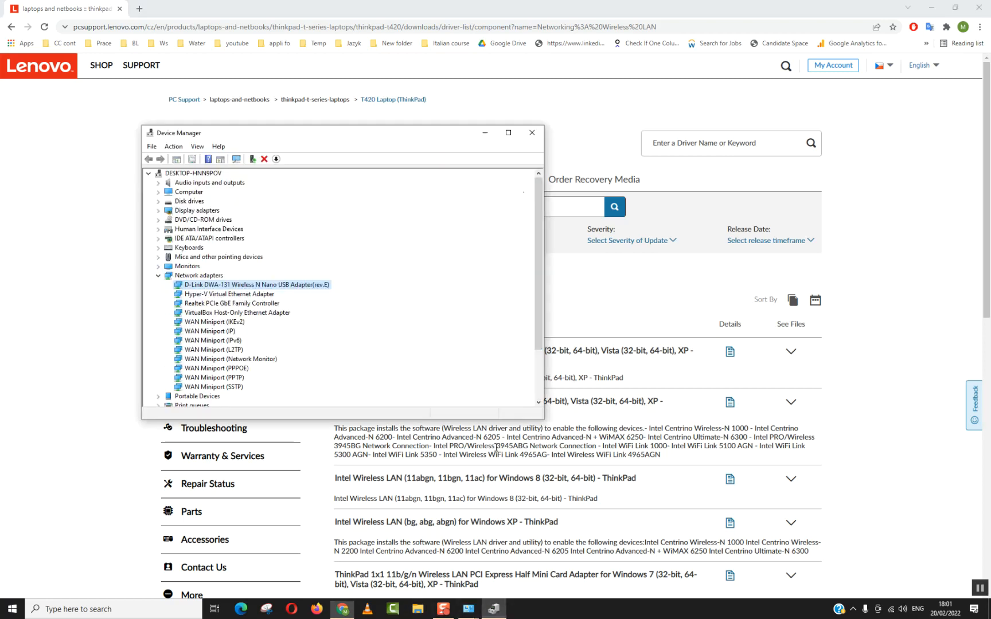
drag(383, 143, 346, 44)
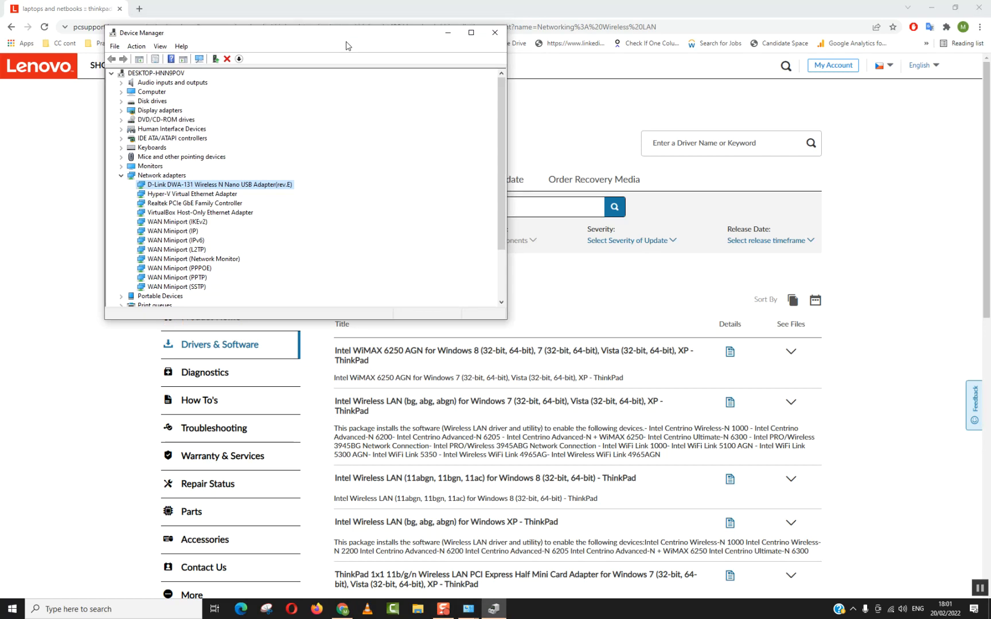
click(166, 213)
click(170, 250)
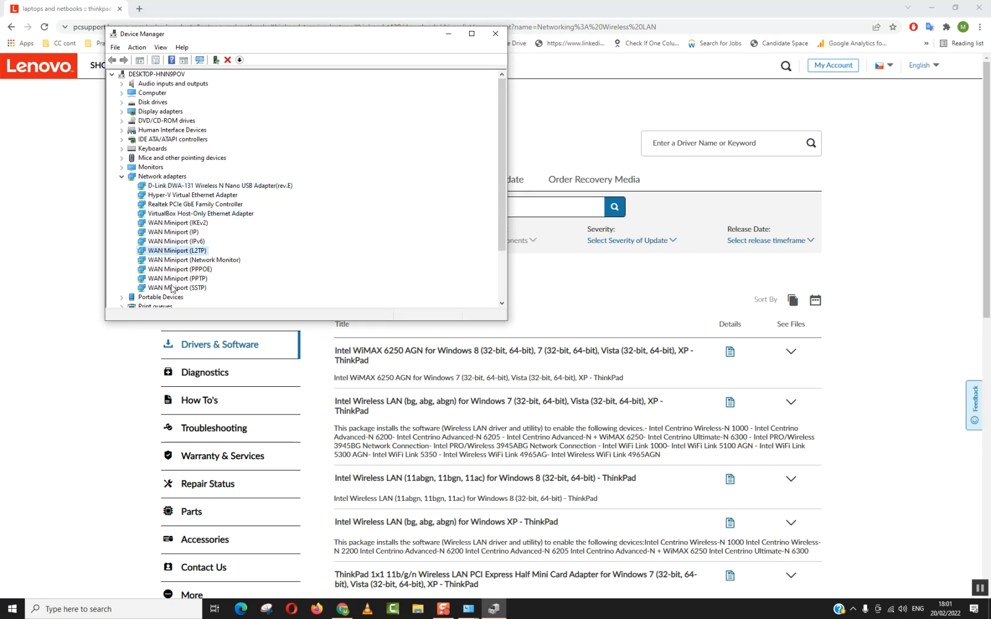
click(177, 288)
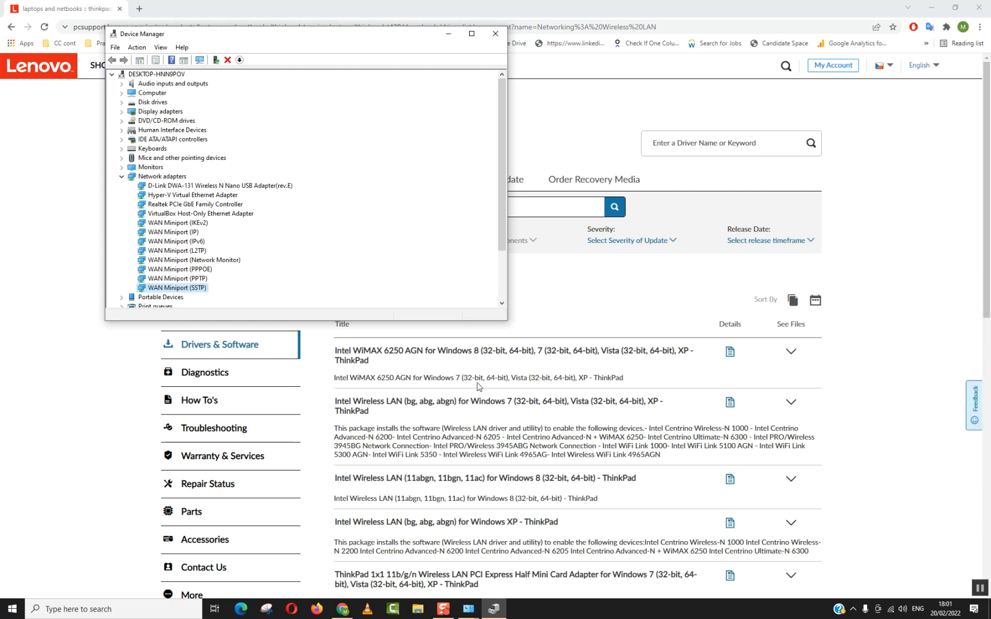
scroll(565, 436, down, 2)
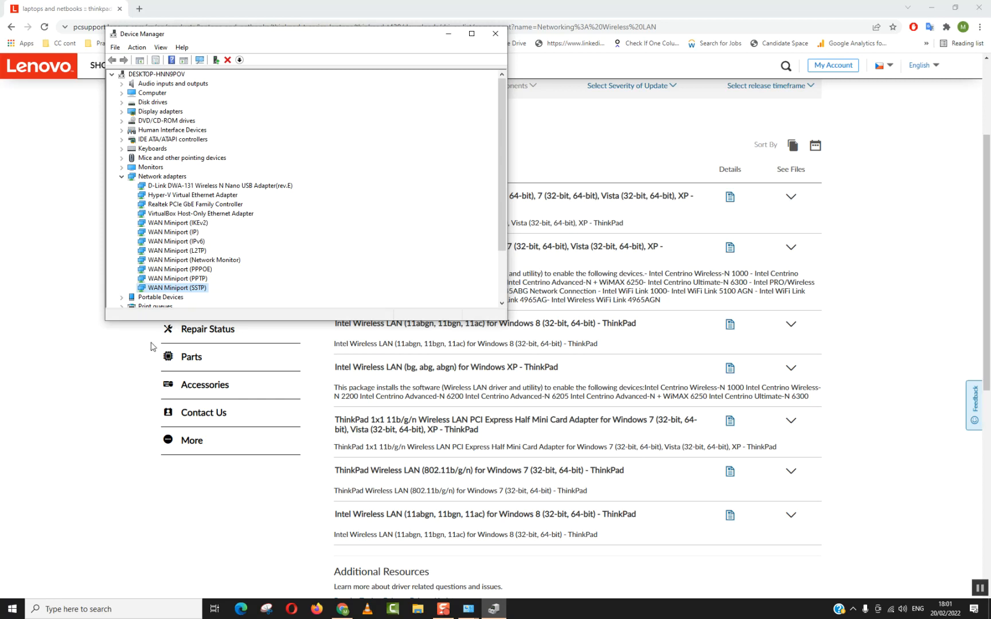
Step: Check the available device actions for the D-Link DWA-131 adapter, look over the WAN Miniport entries, and close Device Manager
click(171, 186)
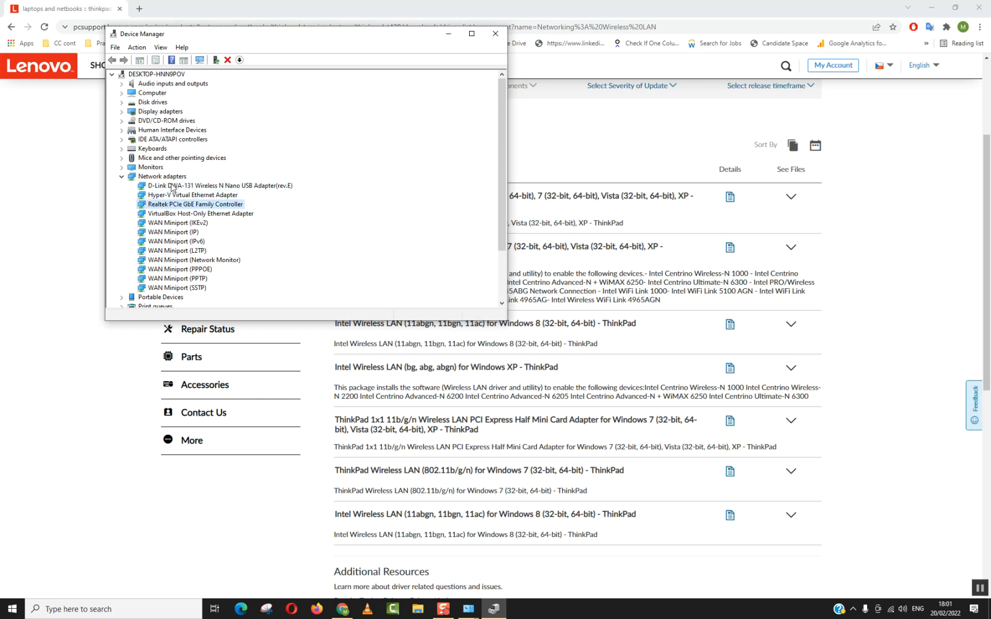
right_click(172, 187)
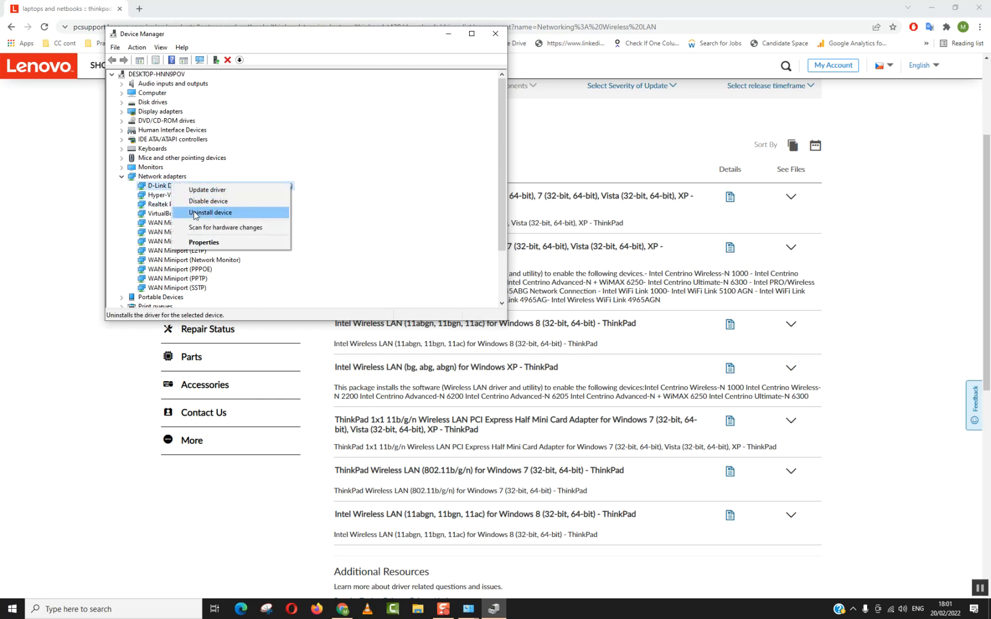
click(129, 220)
click(171, 224)
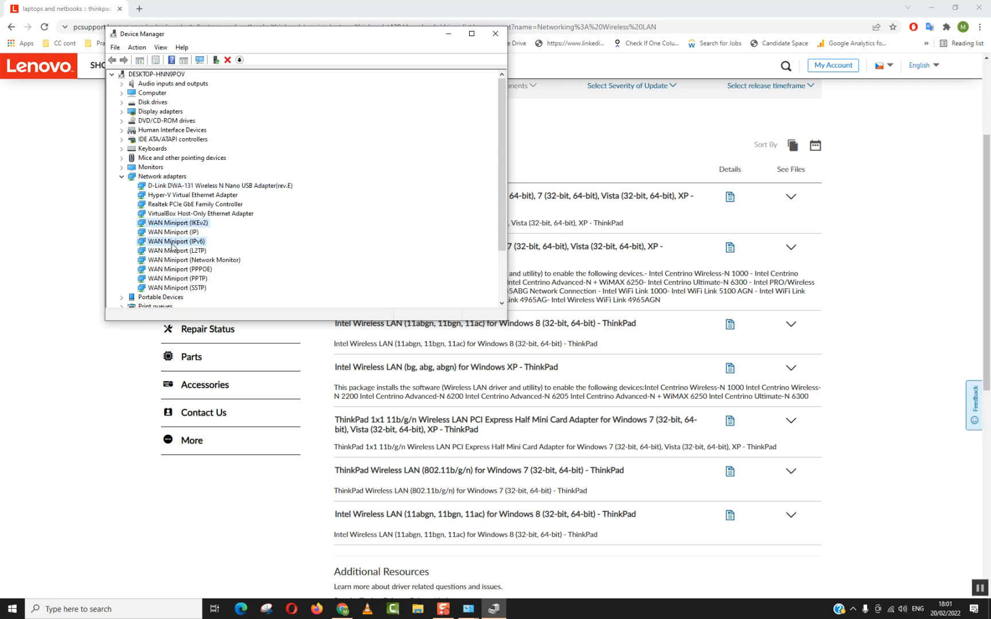
click(169, 279)
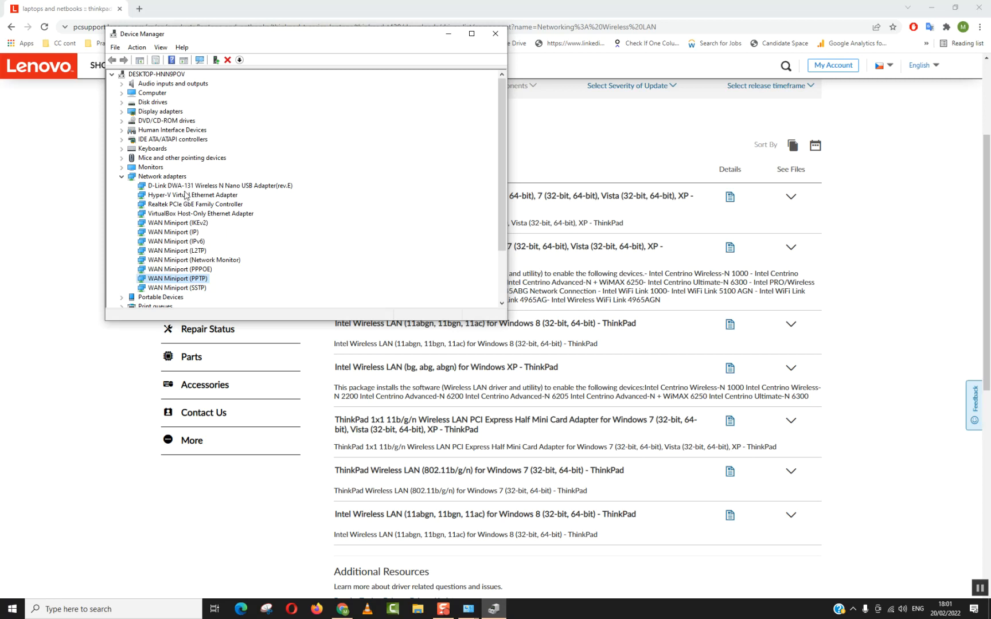
click(495, 32)
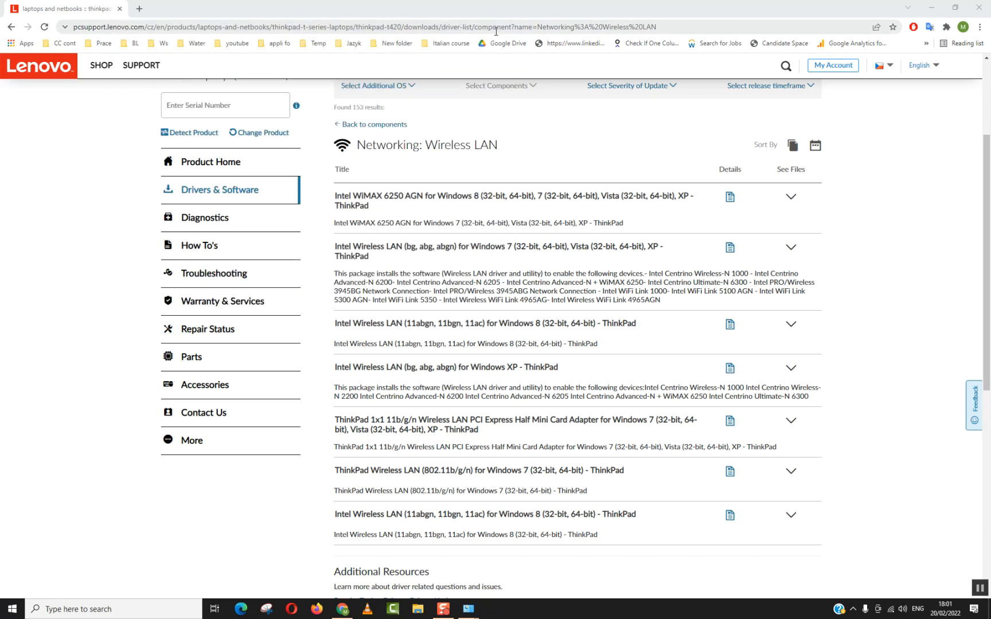